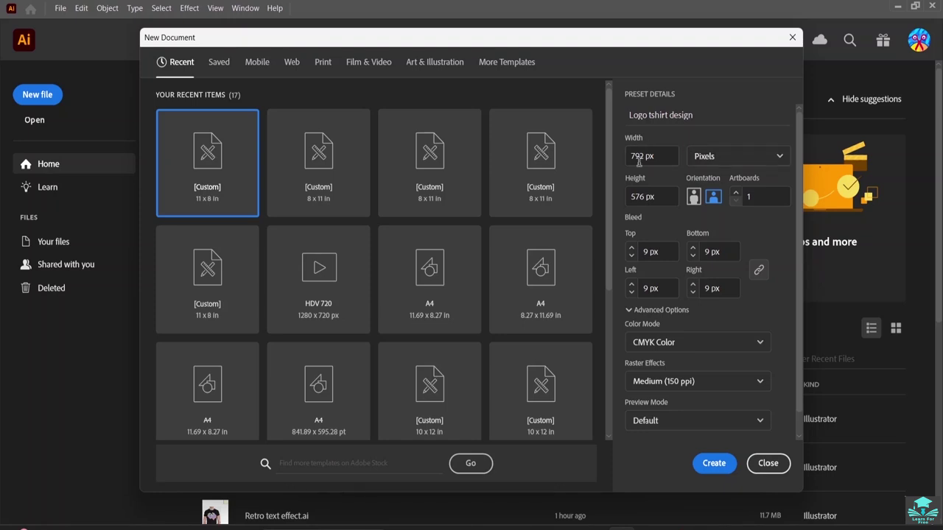
# Create a new document 1080 px wide and 720 px high with a 10 px bleed on all sides
pyautogui.click(645, 156)
pyautogui.press('BackSpace')
pyautogui.press('BackSpace')
pyautogui.press('BackSpace')
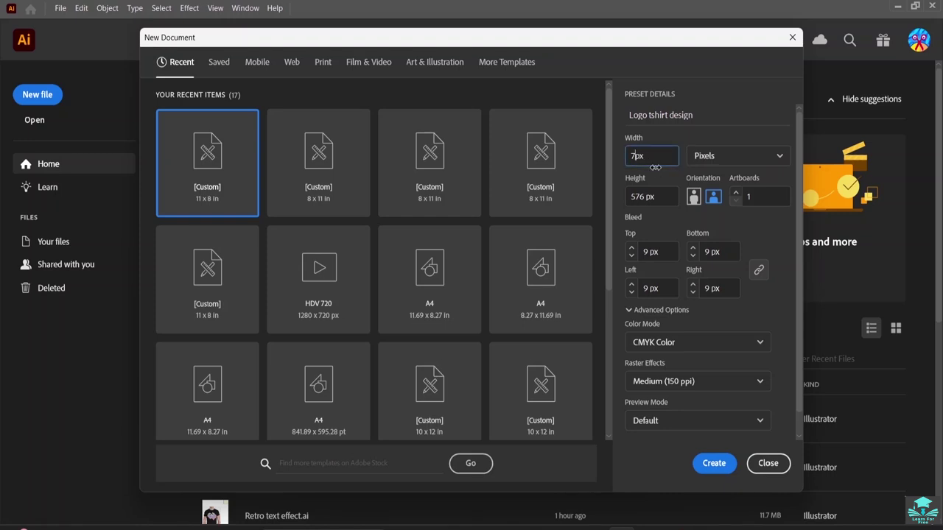
pyautogui.write('1080')
pyautogui.click(643, 196)
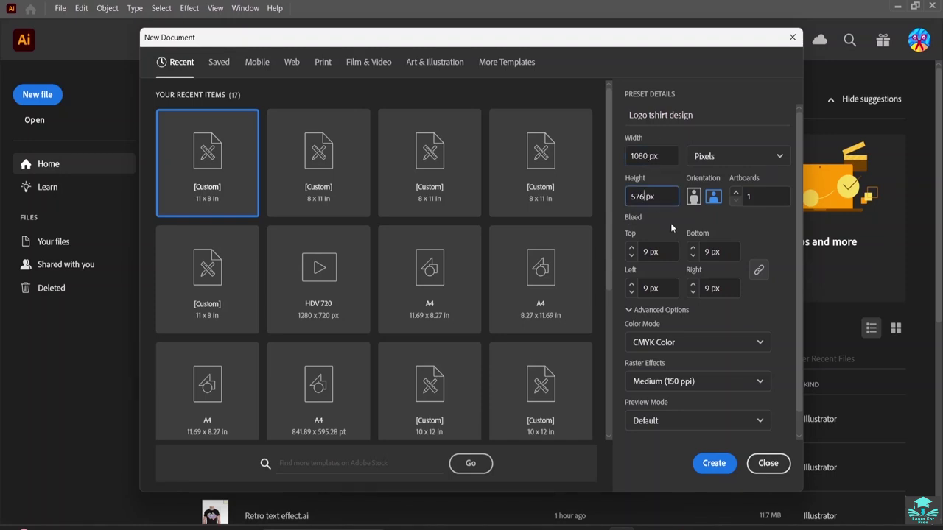
pyautogui.press('BackSpace')
pyautogui.press('BackSpace')
pyautogui.press('BackSpace')
pyautogui.write('720')
pyautogui.click(631, 248)
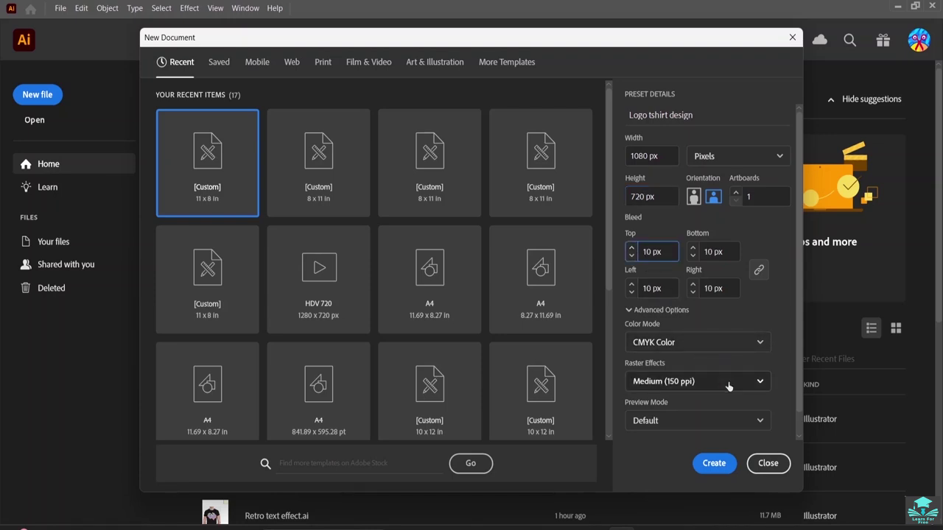
pyautogui.click(705, 472)
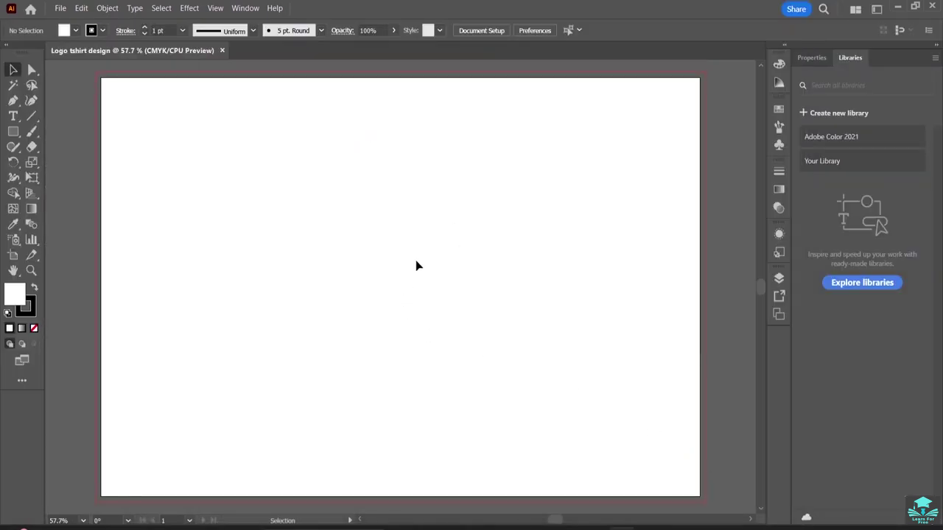
# Create a circle 400 px wide and 400 px high with the Ellipse tool
pyautogui.click(24, 134)
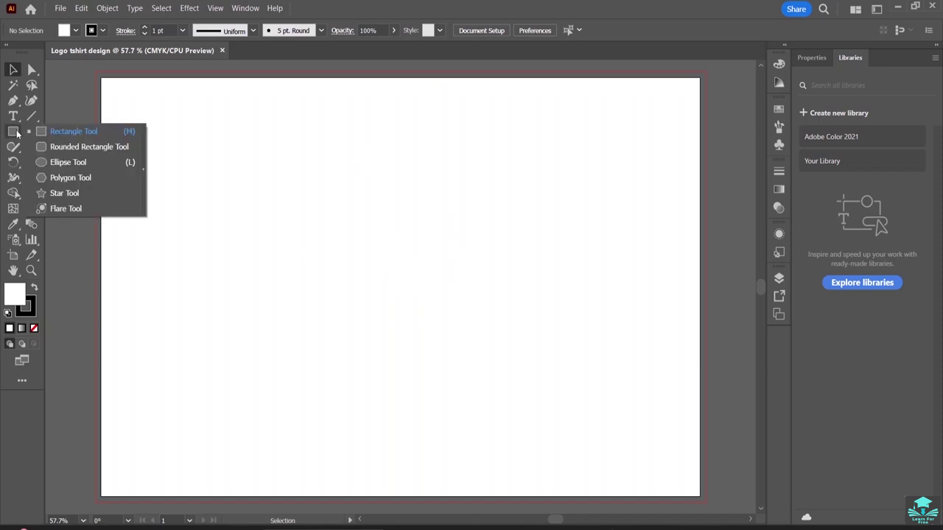
pyautogui.click(59, 163)
pyautogui.click(383, 220)
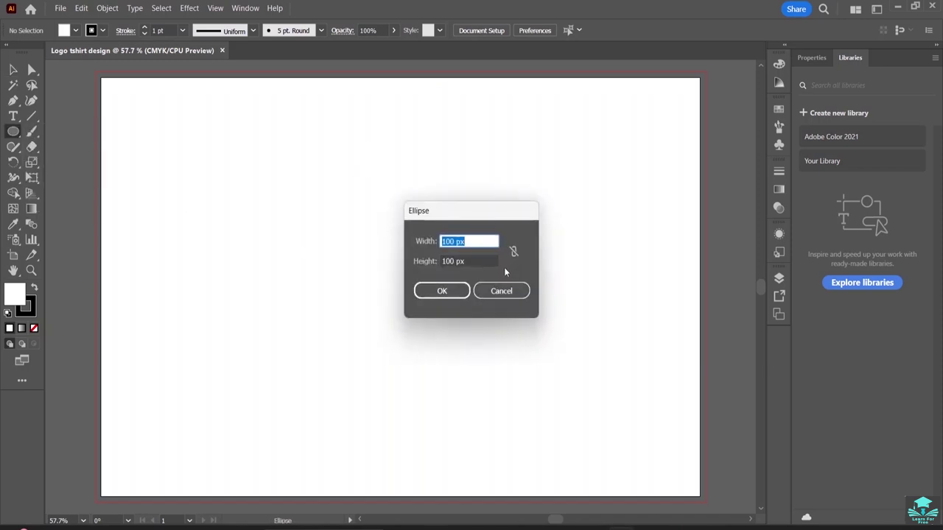
pyautogui.press('BackSpace')
pyautogui.write('400')
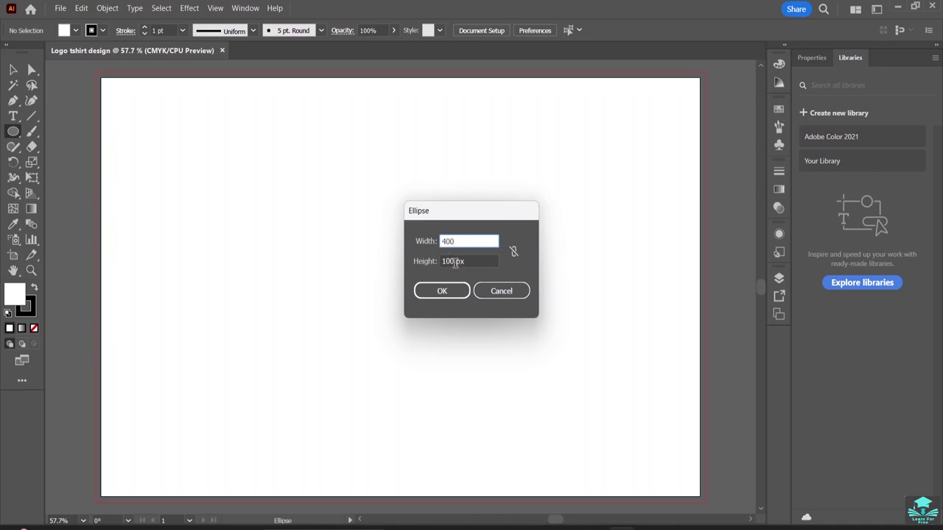
pyautogui.press('Tab')
pyautogui.press('BackSpace')
pyautogui.press('BackSpace')
pyautogui.press('BackSpace')
pyautogui.press('BackSpace')
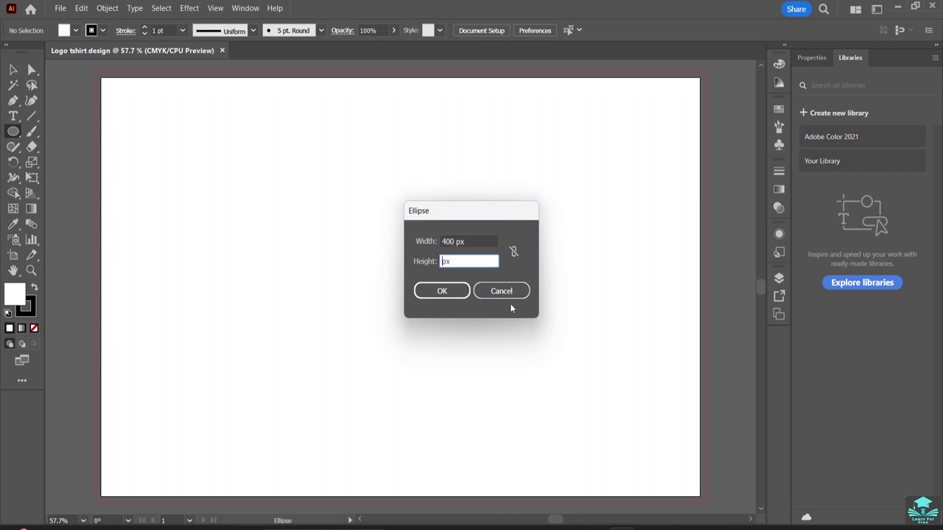
pyautogui.write('400')
pyautogui.click(439, 295)
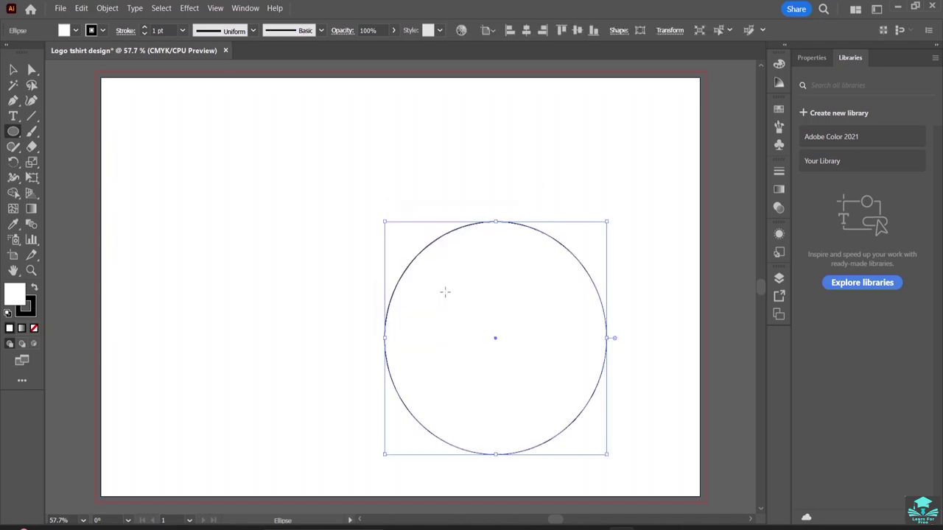
pyautogui.click(210, 210)
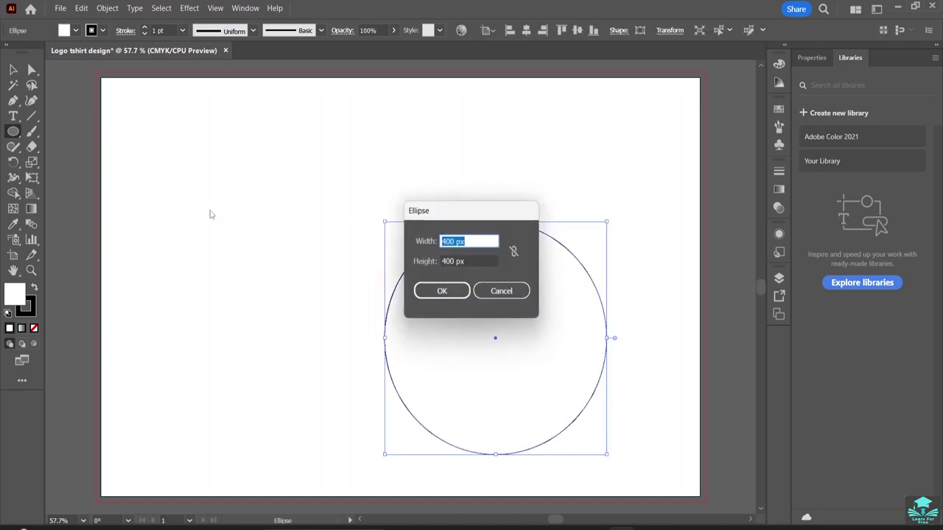
pyautogui.click(420, 290)
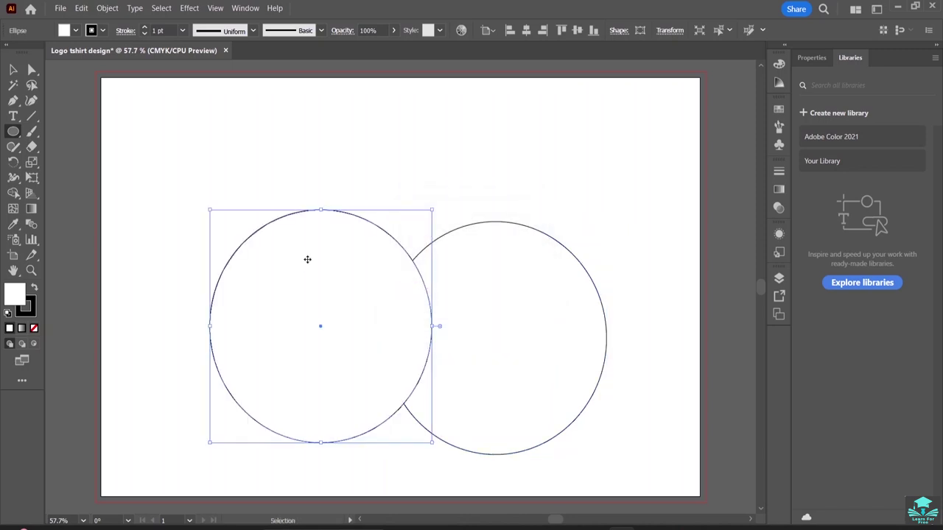
pyautogui.hotkey('ctrl', 'z')
# Create a second, smaller circle 320 px wide and 320 px high with the Ellipse tool
pyautogui.click(257, 189)
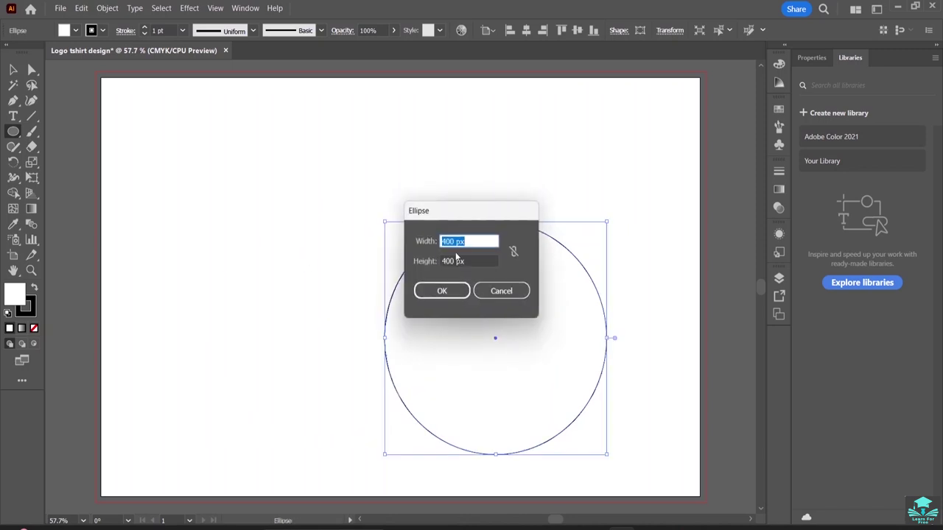
pyautogui.click(455, 241)
pyautogui.write('320')
pyautogui.click(453, 261)
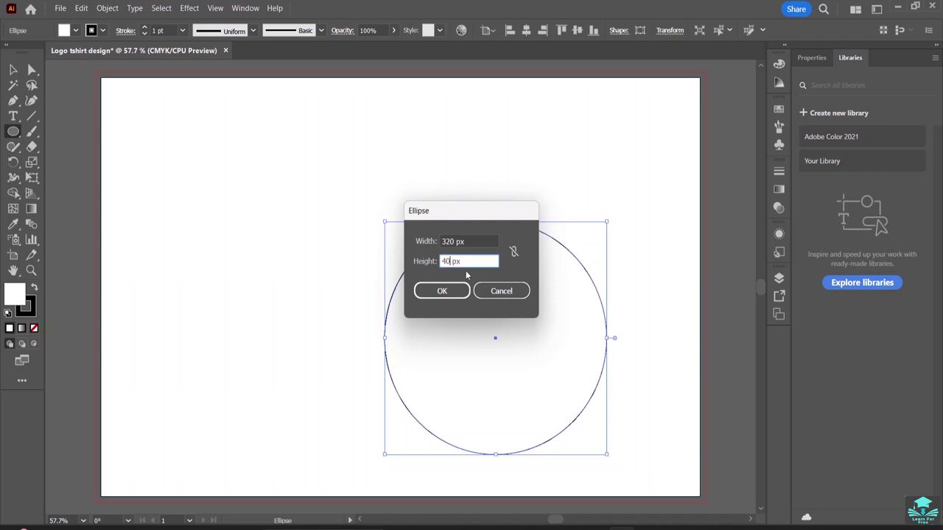
pyautogui.write('320')
pyautogui.click(431, 297)
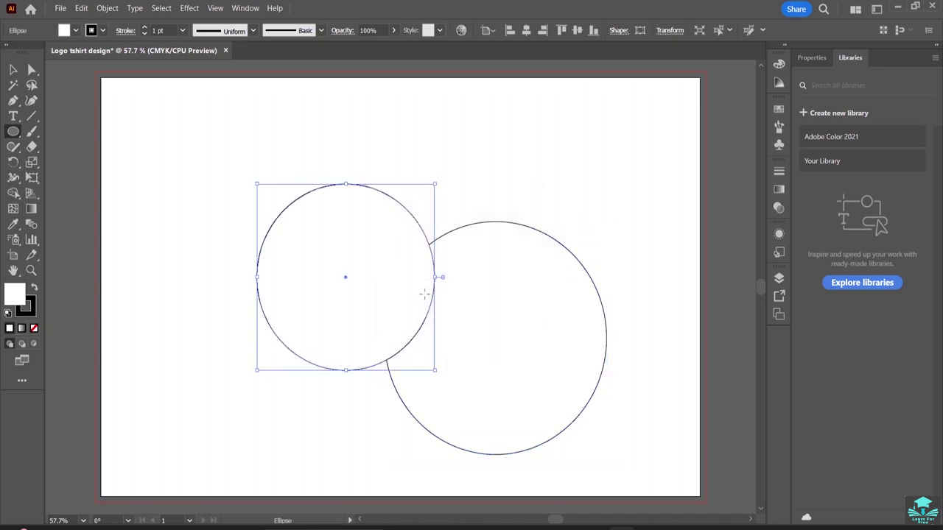
pyautogui.moveTo(368, 273); pyautogui.dragTo(343, 259)
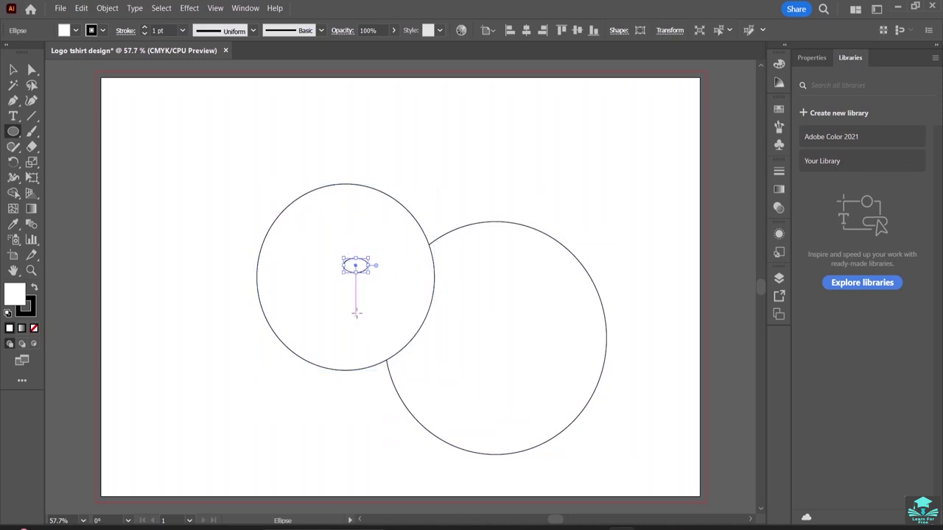
pyautogui.hotkey('ctrl', 'z')
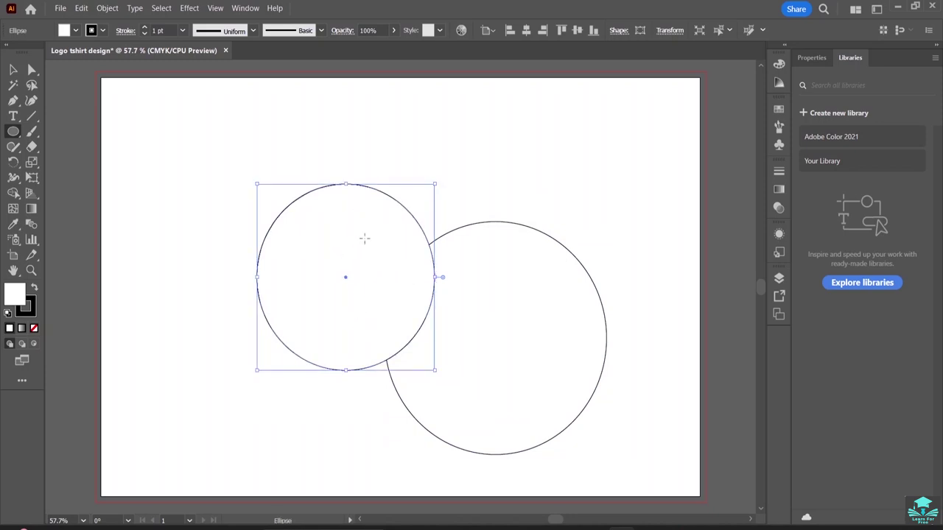
# Reposition both circles near the artboard's centre so the 320 px circle sits concentrically inside the 400 px circle
pyautogui.click(13, 69)
pyautogui.moveTo(357, 228); pyautogui.dragTo(272, 156)
pyautogui.moveTo(501, 321); pyautogui.dragTo(402, 249)
pyautogui.click(256, 196)
pyautogui.moveTo(255, 196); pyautogui.dragTo(398, 254)
pyautogui.click(593, 221)
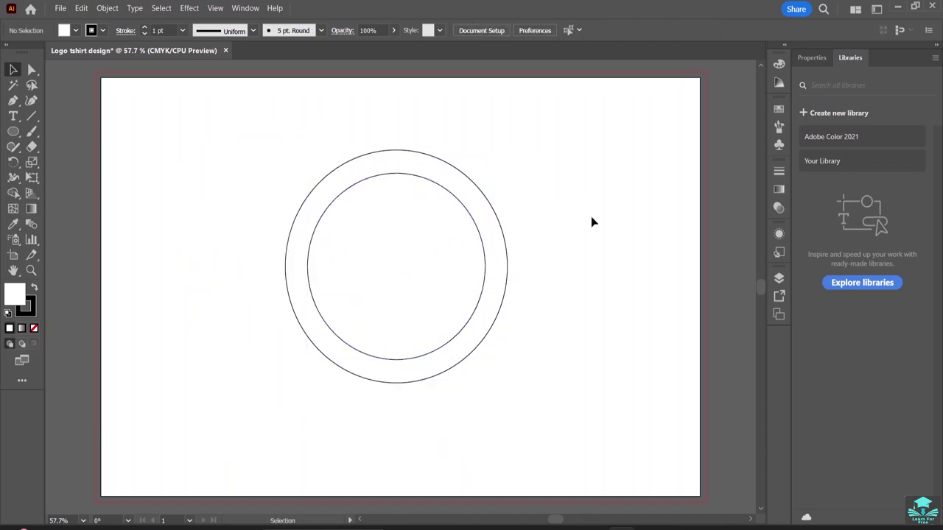
# Duplicate the inner circle and place the copy so it touches the outer circle's left edge
pyautogui.click(422, 265)
pyautogui.click(392, 151)
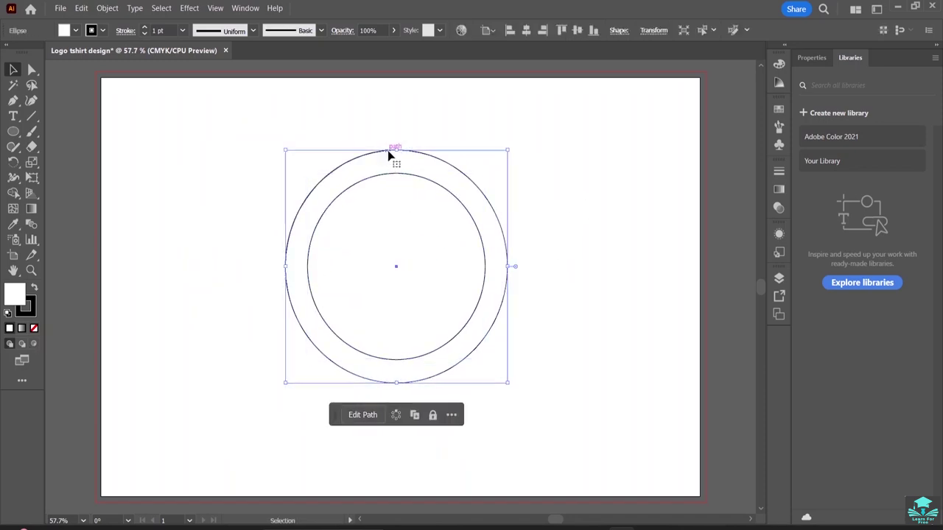
pyautogui.click(455, 263)
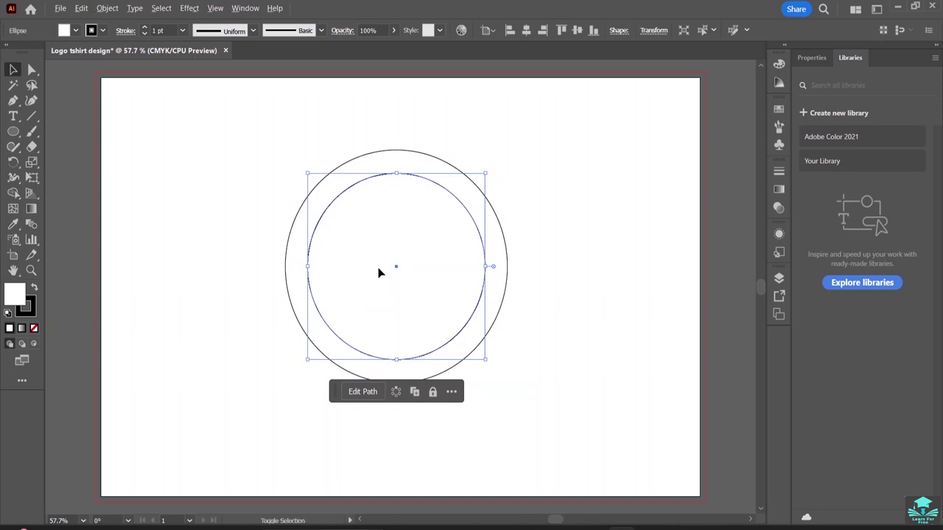
pyautogui.keyDown('shift'); pyautogui.click(323, 214); pyautogui.keyUp('shift')
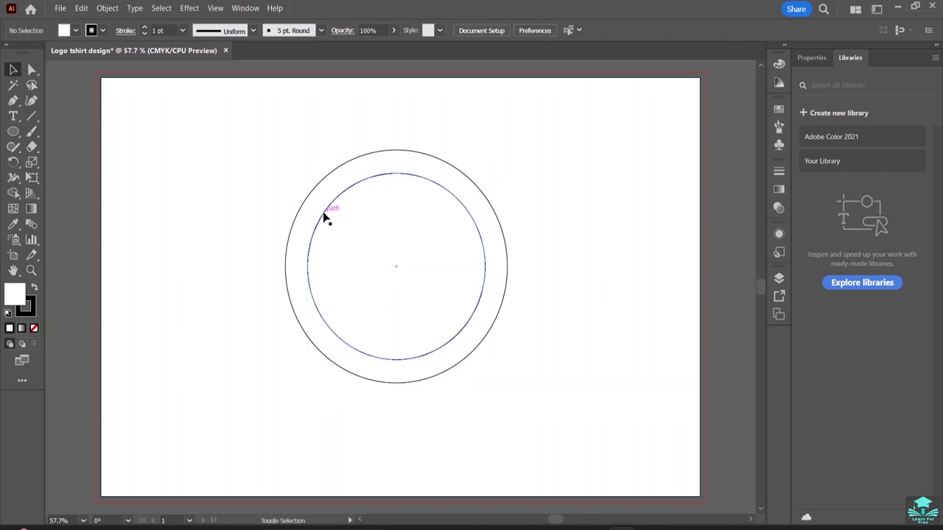
pyautogui.keyDown('shift'); pyautogui.click(324, 214); pyautogui.keyUp('shift')
pyautogui.keyDown('shift'); pyautogui.click(339, 226); pyautogui.keyUp('shift')
pyautogui.moveTo(349, 264)
pyautogui.mouseDown()
pyautogui.moveTo(353, 274)
pyautogui.moveTo(343, 270)
pyautogui.mouseUp()
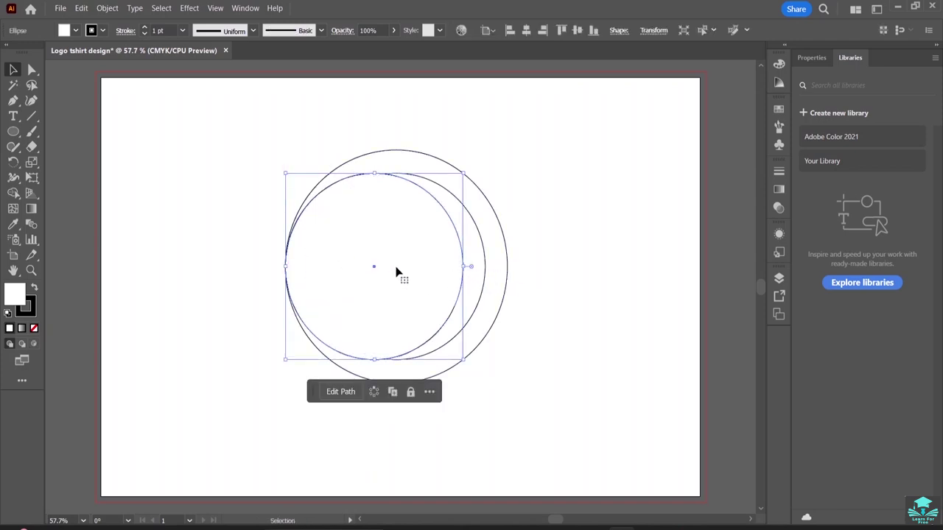
# Duplicate the centred inner circle and place the copy so it touches the outer circle's right edge
pyautogui.click(475, 294)
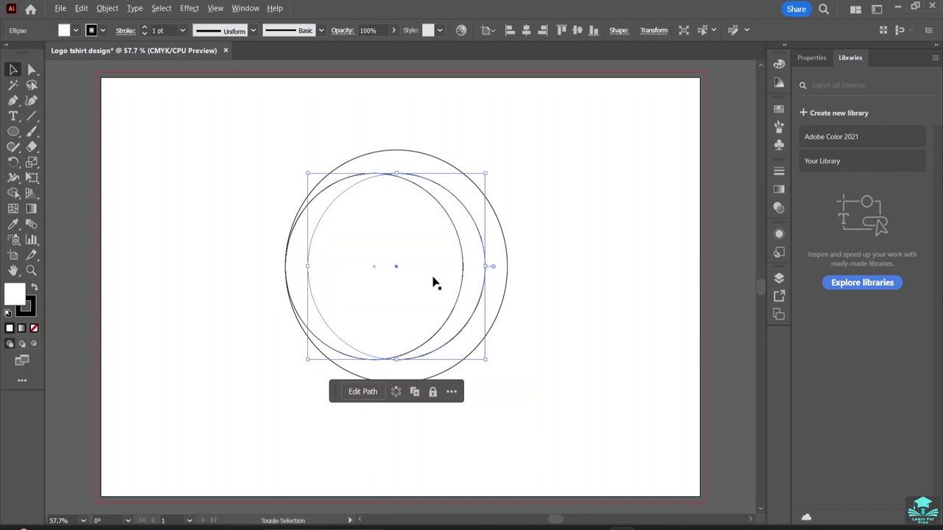
pyautogui.moveTo(433, 281); pyautogui.dragTo(454, 288)
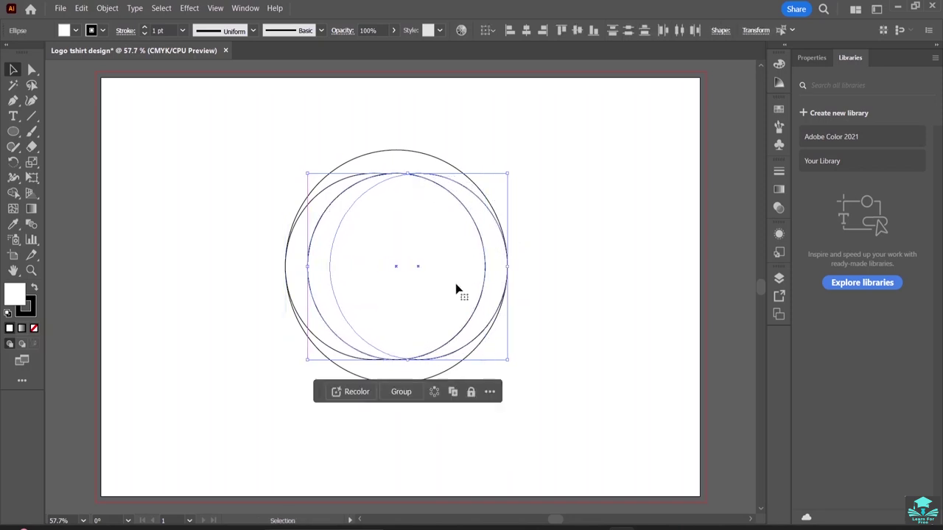
pyautogui.click(570, 269)
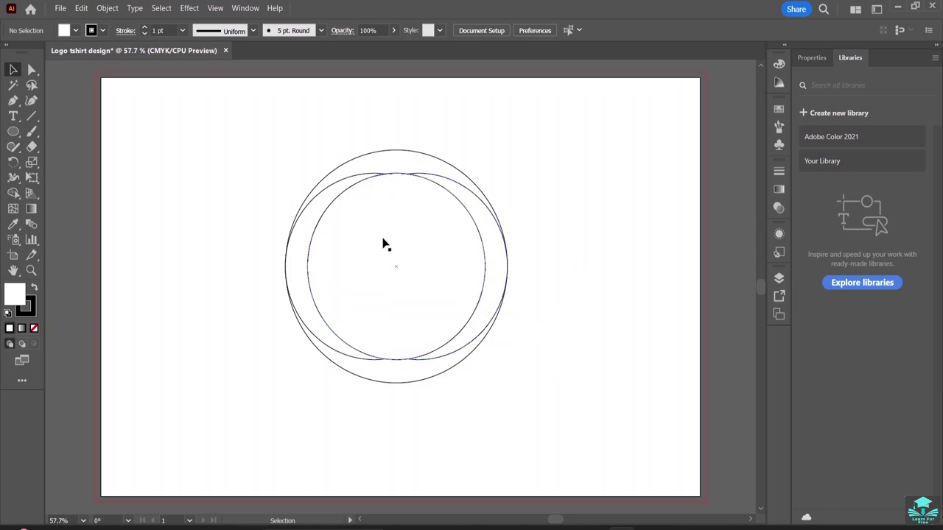
# Duplicate the centred inner circle and place the copy so it touches the outer circle's top edge
pyautogui.click(397, 269)
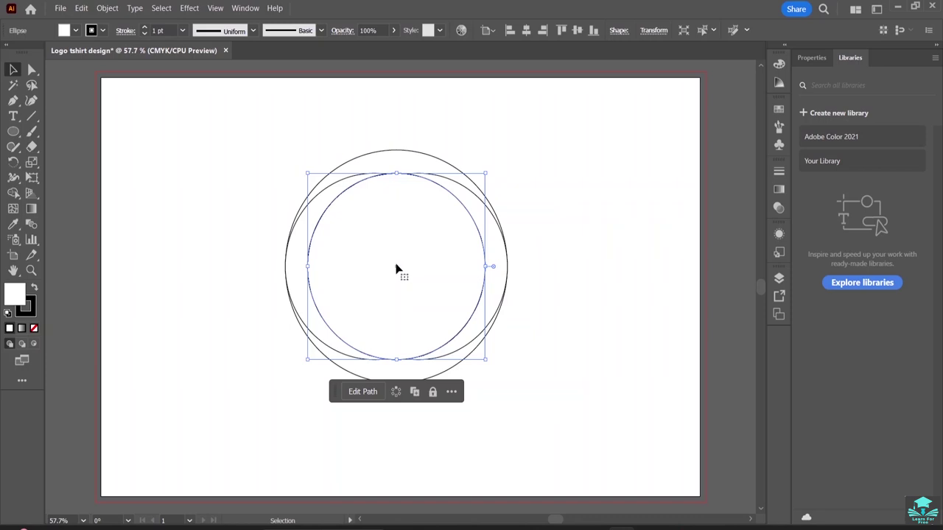
pyautogui.moveTo(397, 270); pyautogui.dragTo(395, 244)
pyautogui.click(526, 165)
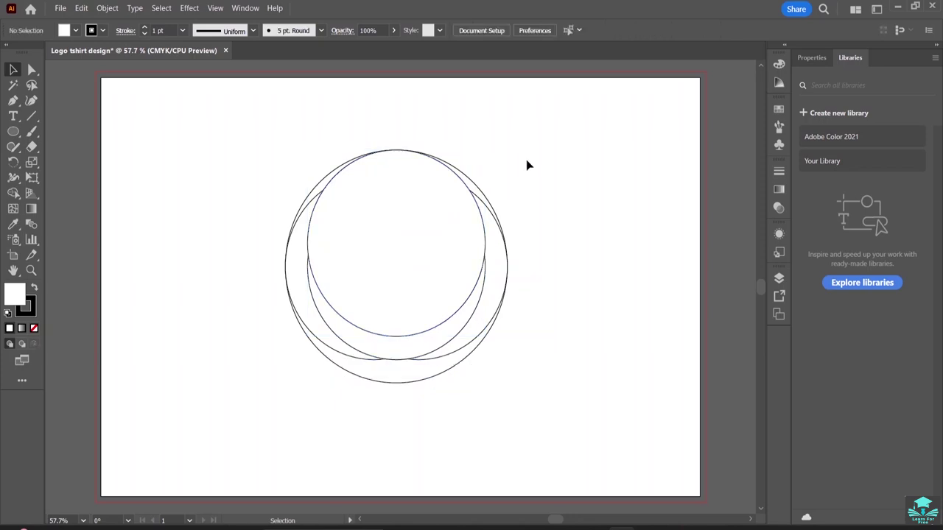
# Duplicate the uppermost inner circle straight down so the copy touches the outer circle's bottom edge
pyautogui.click(400, 257)
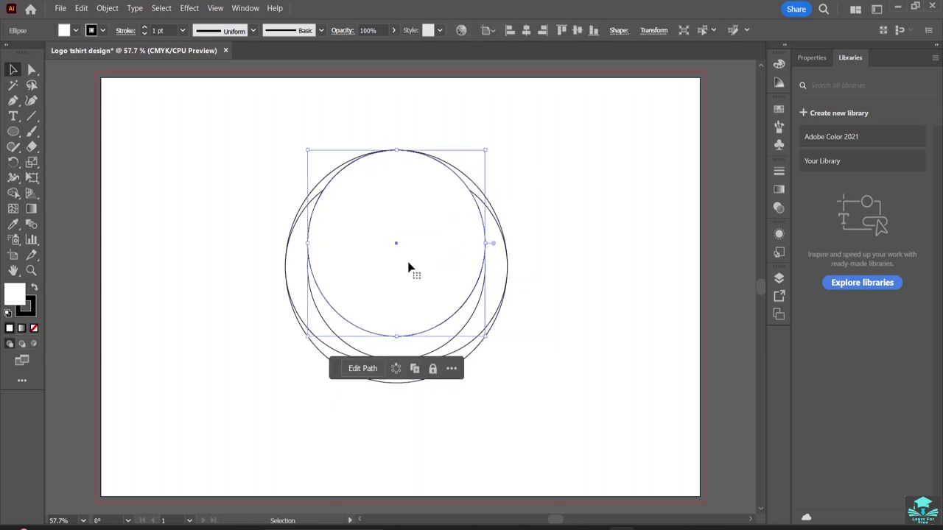
pyautogui.moveTo(410, 267); pyautogui.dragTo(415, 316)
pyautogui.click(582, 339)
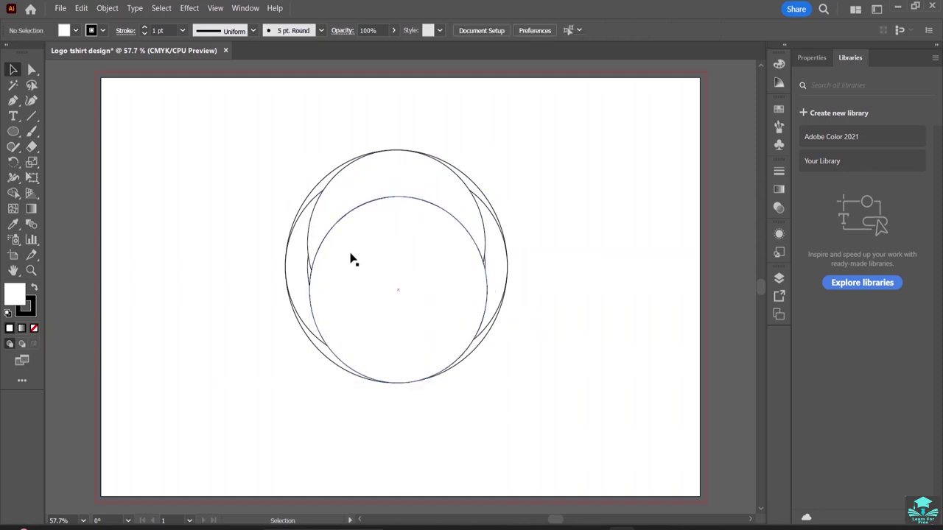
pyautogui.click(370, 292)
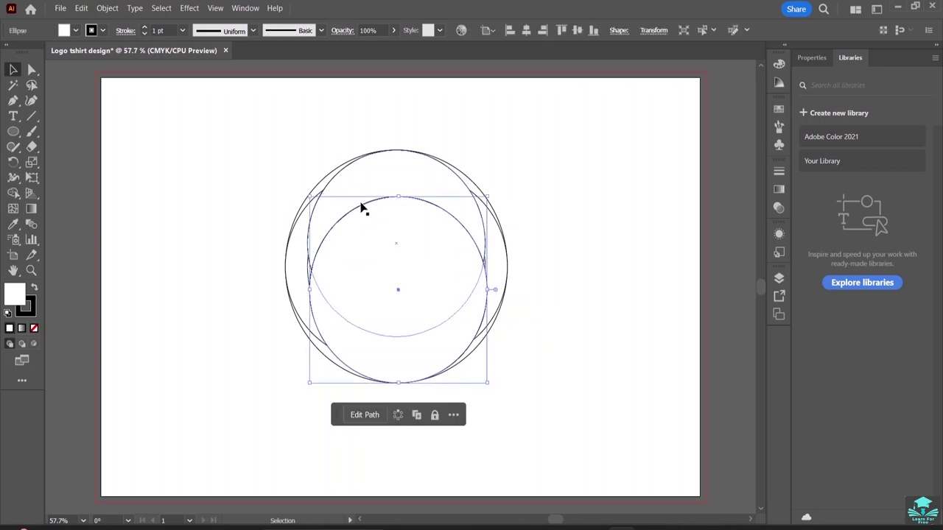
pyautogui.click(341, 182)
pyautogui.click(301, 150)
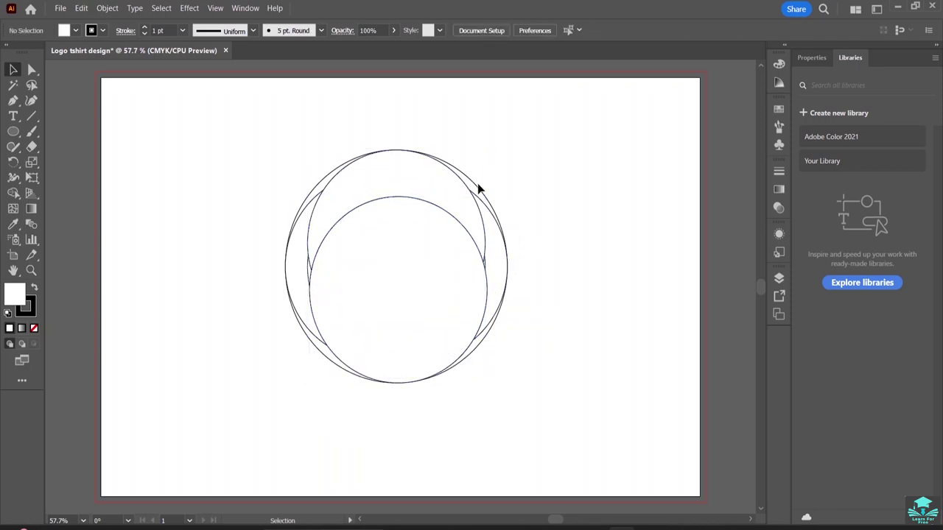
# Select all the overlapping circles and merge the regions along the ring's left side with the Shape Builder tool
pyautogui.moveTo(278, 123); pyautogui.dragTo(535, 412)
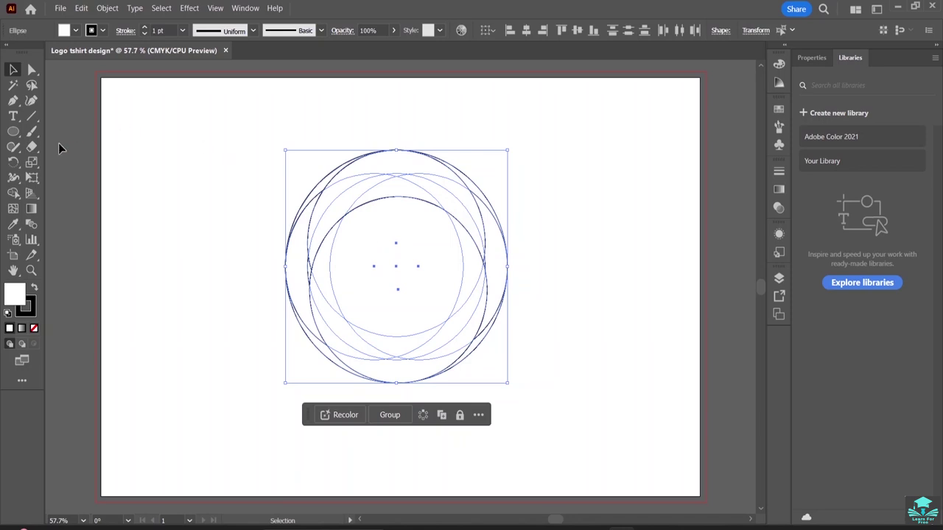
pyautogui.click(13, 193)
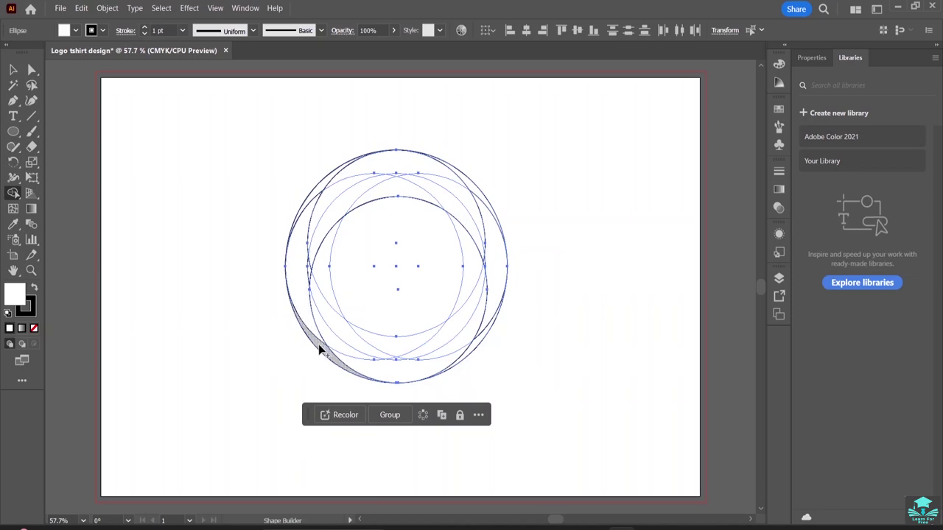
pyautogui.moveTo(318, 344); pyautogui.dragTo(311, 325)
pyautogui.moveTo(306, 289)
pyautogui.mouseDown()
pyautogui.moveTo(312, 219)
pyautogui.moveTo(327, 210)
pyautogui.mouseUp()
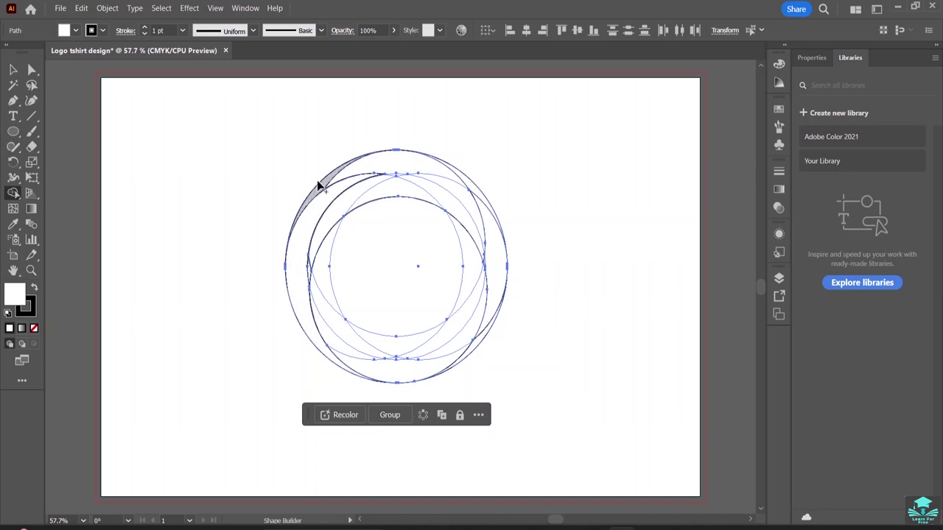
# Merge the regions along the ring's upper edge and those down its right side into continuous curved bands
pyautogui.moveTo(328, 188)
pyautogui.mouseDown()
pyautogui.moveTo(424, 155)
pyautogui.moveTo(453, 185)
pyautogui.mouseUp()
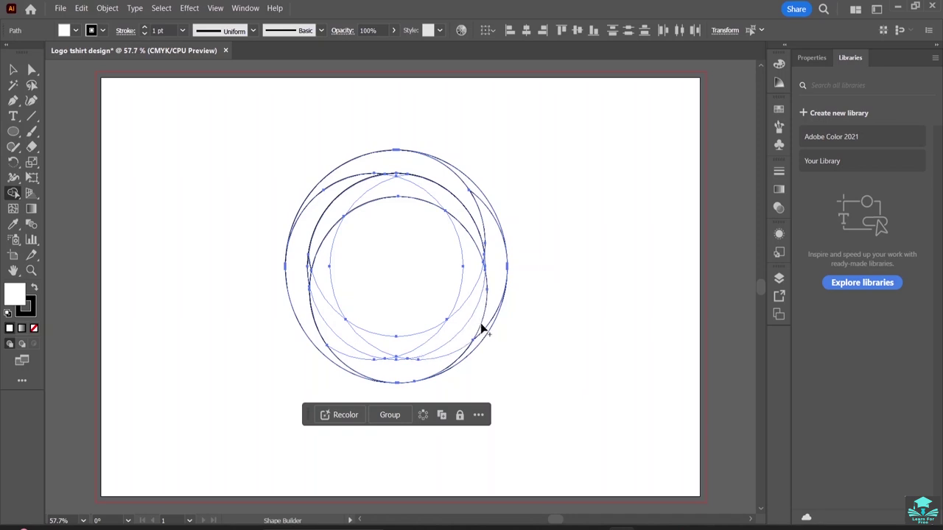
pyautogui.moveTo(474, 190); pyautogui.dragTo(487, 221)
pyautogui.moveTo(492, 254); pyautogui.dragTo(480, 310)
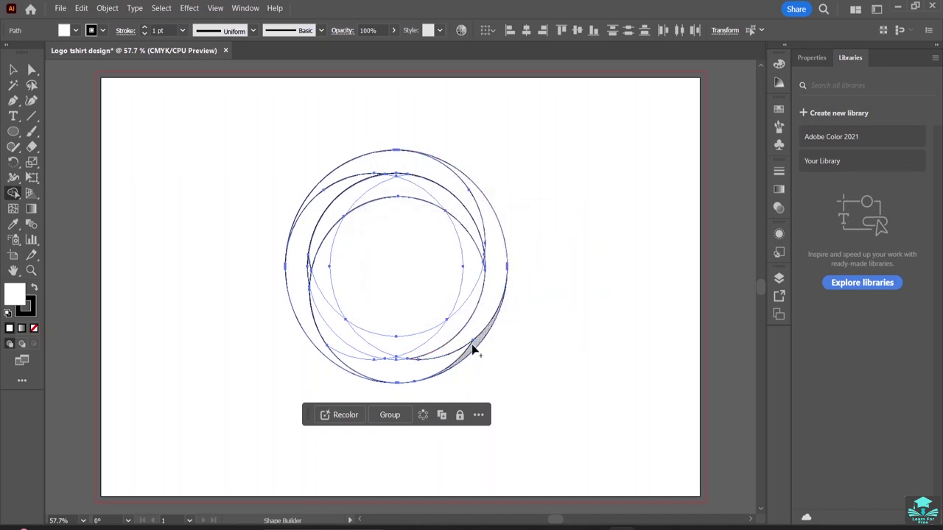
pyautogui.moveTo(471, 344); pyautogui.dragTo(421, 366)
pyautogui.moveTo(359, 364)
pyautogui.mouseDown()
pyautogui.moveTo(338, 327)
pyautogui.moveTo(340, 343)
pyautogui.moveTo(394, 365)
pyautogui.mouseUp()
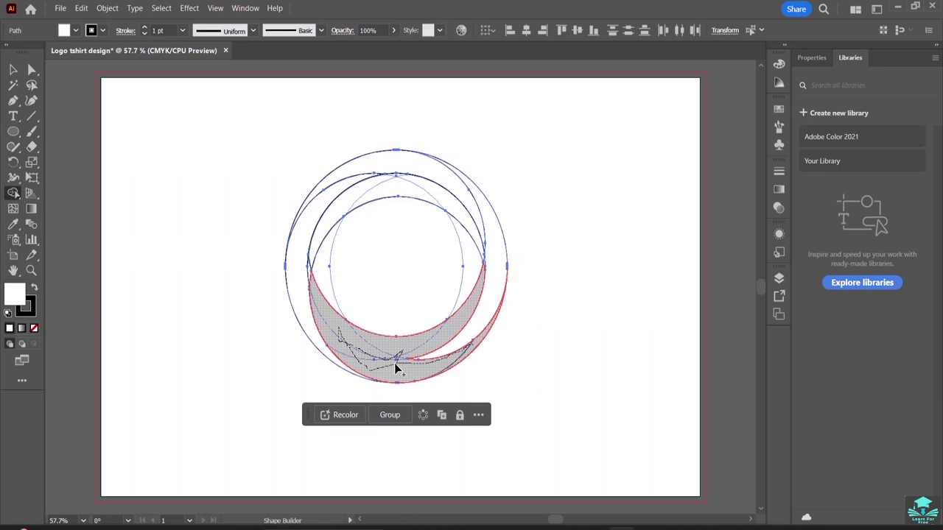
pyautogui.moveTo(394, 364)
pyautogui.mouseDown()
pyautogui.moveTo(433, 347)
pyautogui.moveTo(407, 362)
pyautogui.mouseUp()
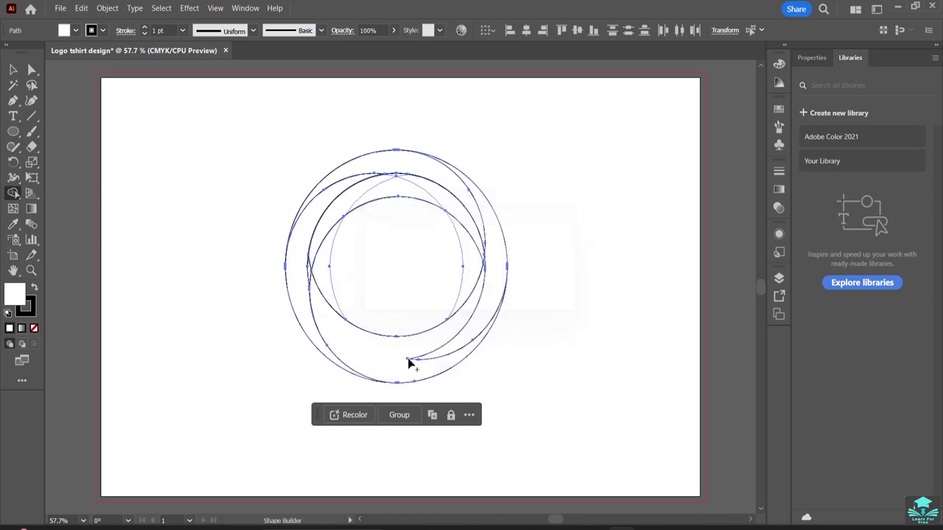
pyautogui.press('ctrl')
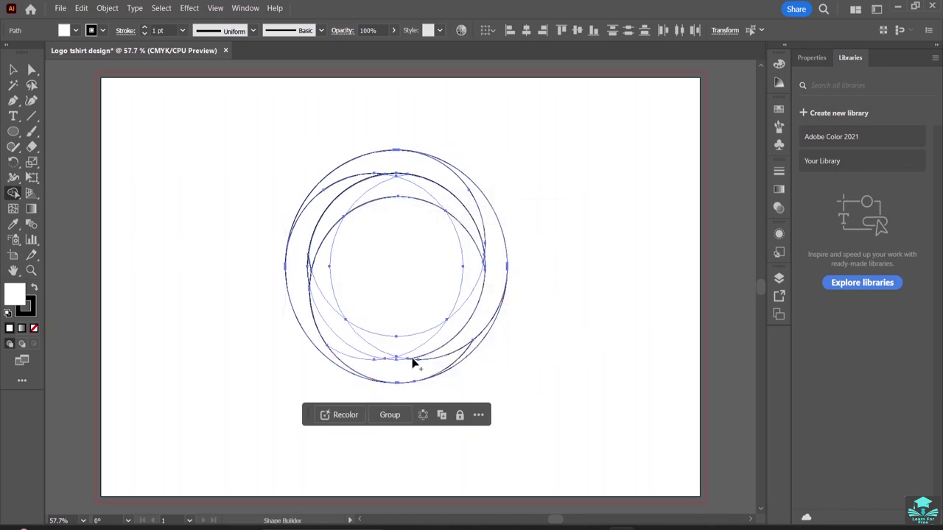
# Merge the lower regions into one crescent sweeping from the ring's inner left side along its bottom to the right edge
pyautogui.moveTo(475, 346); pyautogui.dragTo(456, 359)
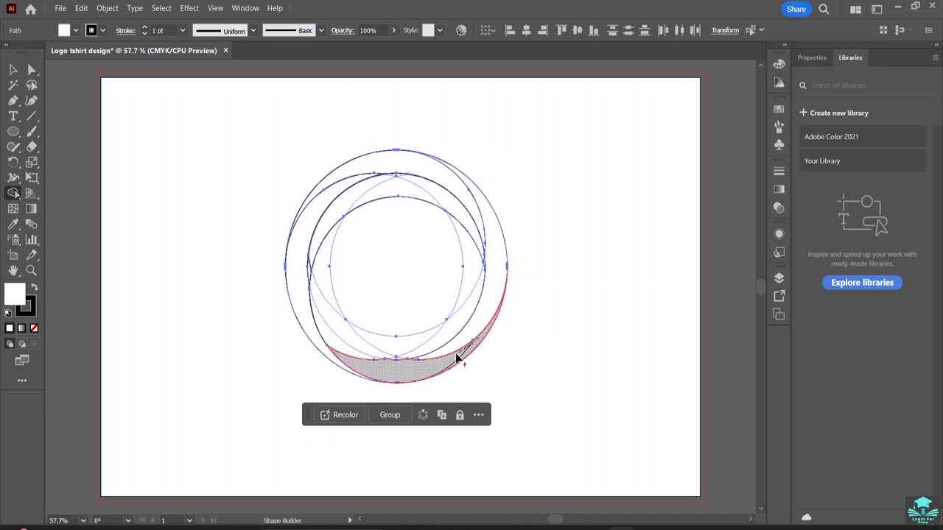
pyautogui.moveTo(392, 358); pyautogui.dragTo(368, 355)
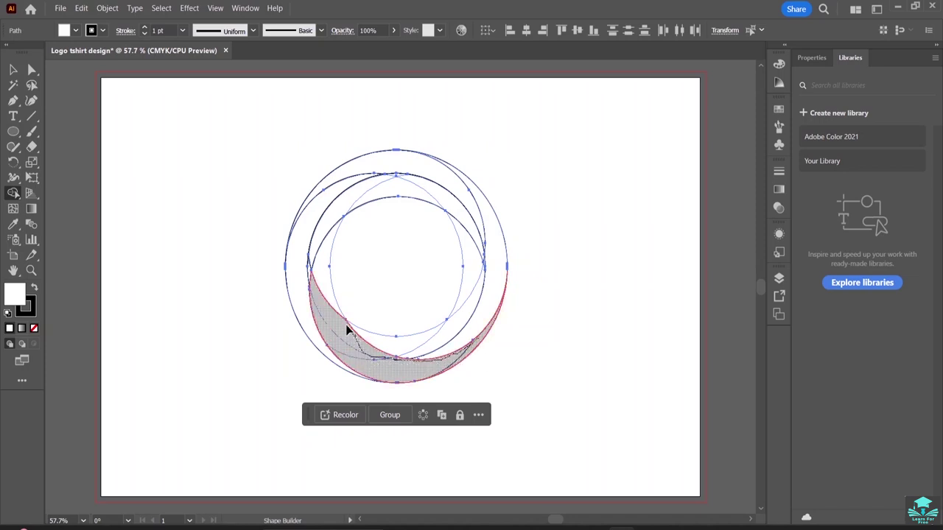
pyautogui.moveTo(337, 319)
pyautogui.mouseDown()
pyautogui.moveTo(333, 307)
pyautogui.moveTo(420, 368)
pyautogui.moveTo(442, 364)
pyautogui.mouseUp()
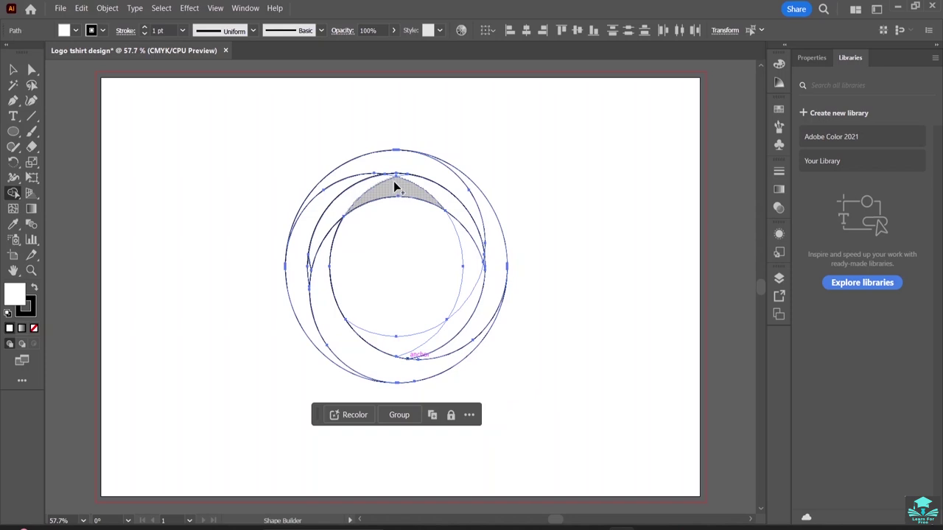
# Merge the thin inner regions along the ring's upper arc and right side with the Shape Builder tool
pyautogui.moveTo(391, 188)
pyautogui.mouseDown()
pyautogui.moveTo(452, 195)
pyautogui.moveTo(446, 210)
pyautogui.mouseUp()
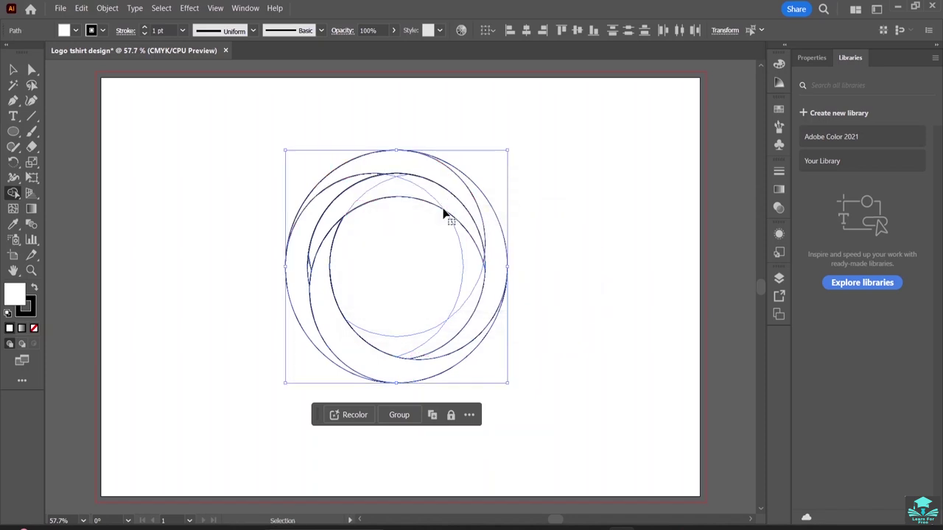
pyautogui.click(352, 199)
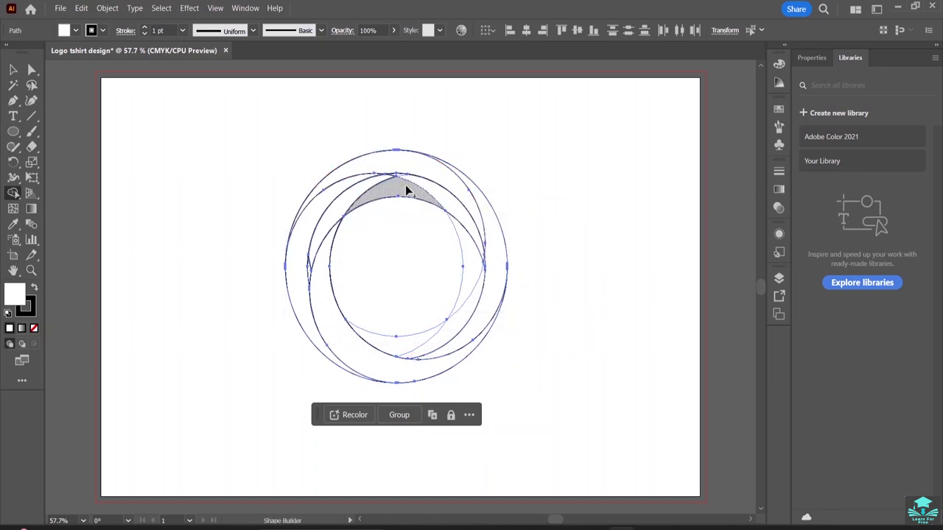
pyautogui.moveTo(406, 183)
pyautogui.mouseDown()
pyautogui.moveTo(461, 219)
pyautogui.moveTo(464, 234)
pyautogui.mouseUp()
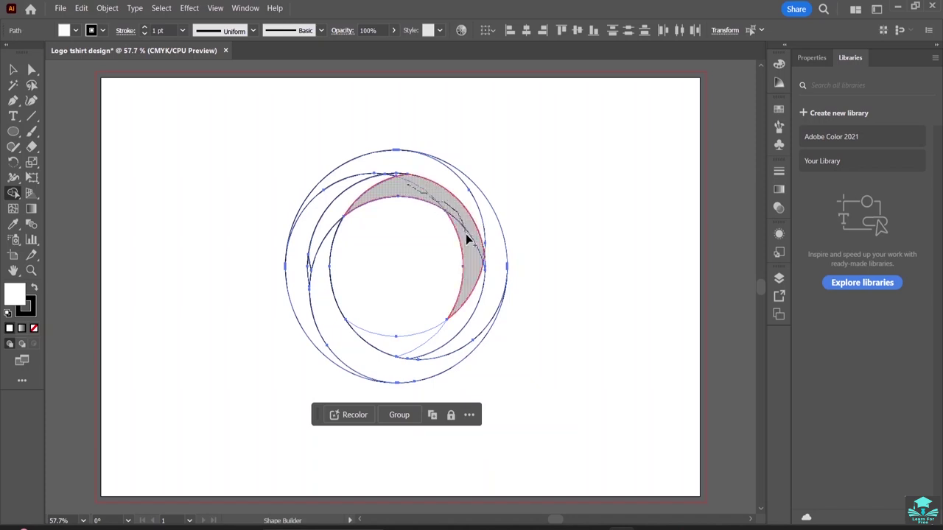
pyautogui.moveTo(474, 275); pyautogui.dragTo(474, 276)
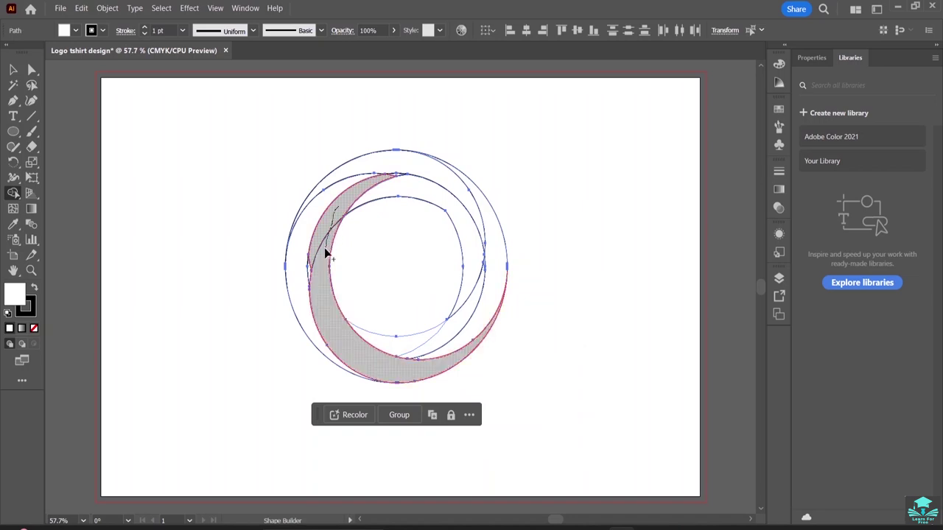
# Merge the inner left slivers into the lower crescent and the remaining inner regions into one central shape
pyautogui.click(331, 257)
pyautogui.click(311, 274)
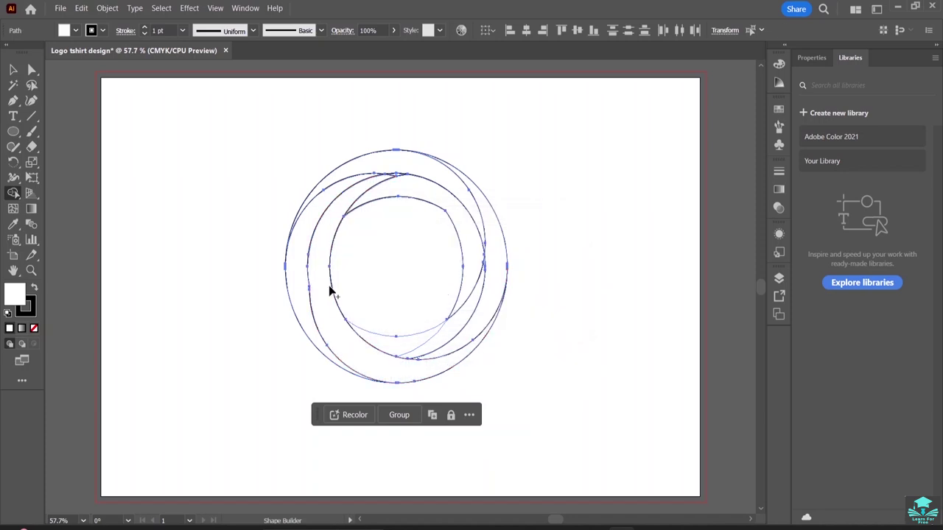
pyautogui.click(396, 179)
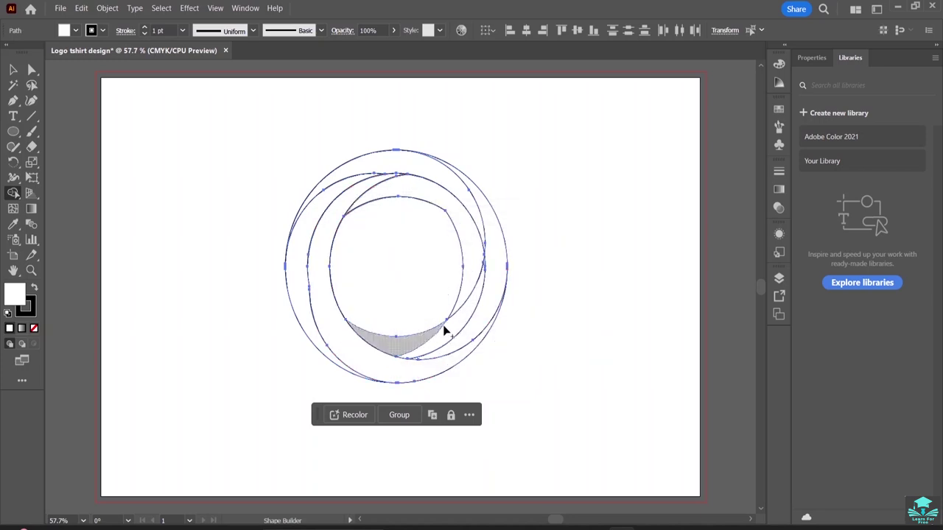
pyautogui.moveTo(450, 316); pyautogui.dragTo(406, 341)
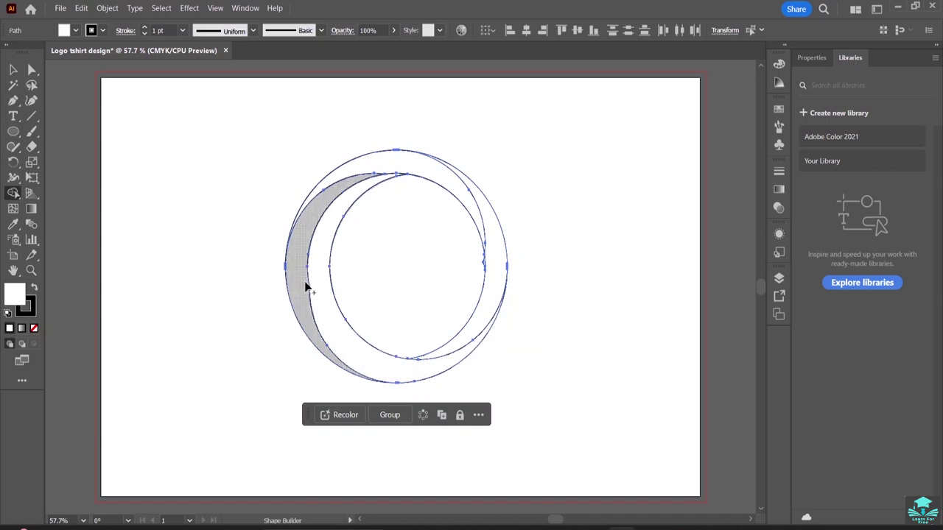
# Shift the selected ring artwork slightly left by its inner left anchors with the Direct Selection tool, then deselect it
pyautogui.click(31, 69)
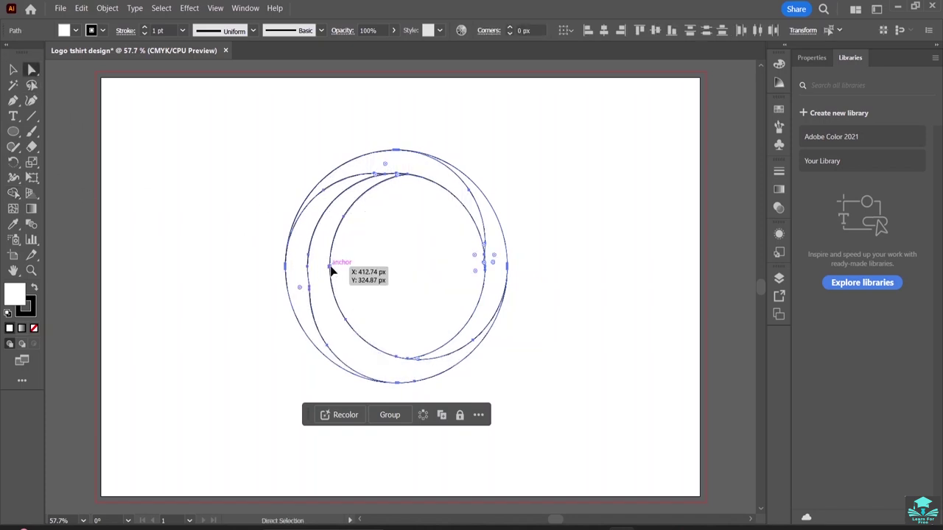
pyautogui.moveTo(331, 272); pyautogui.dragTo(329, 272)
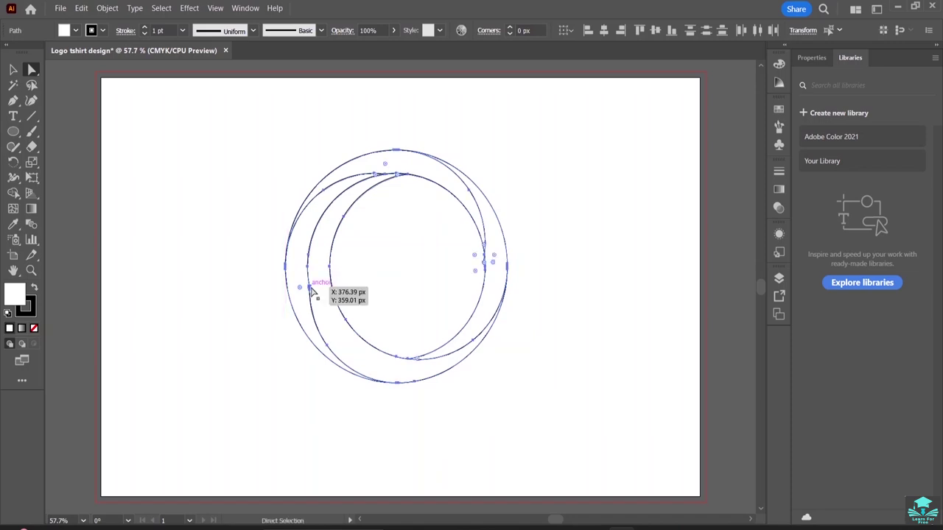
pyautogui.moveTo(310, 292); pyautogui.dragTo(308, 292)
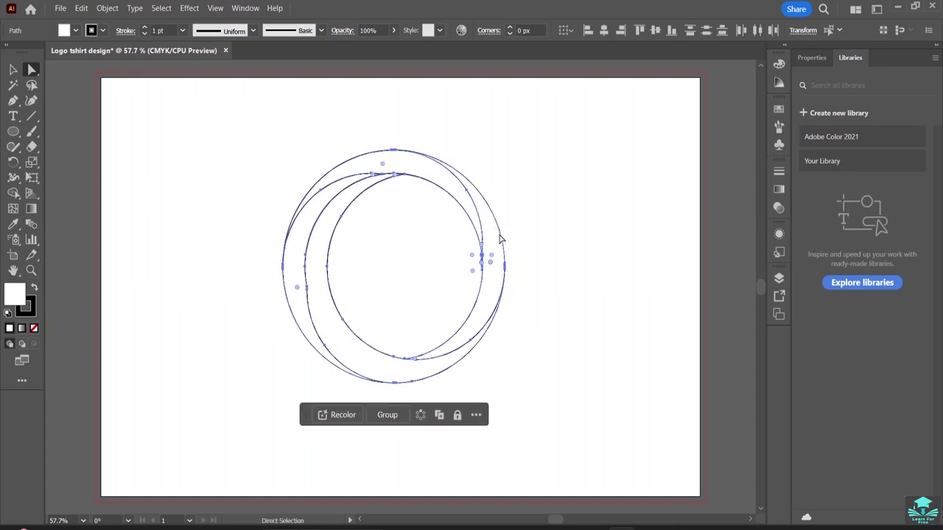
pyautogui.click(556, 196)
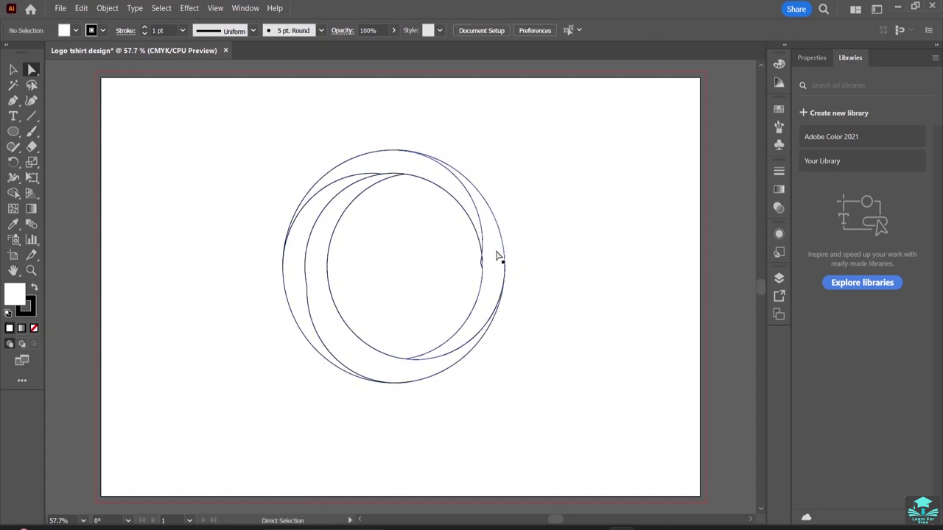
pyautogui.click(498, 257)
pyautogui.click(543, 188)
pyautogui.click(384, 163)
pyautogui.click(321, 210)
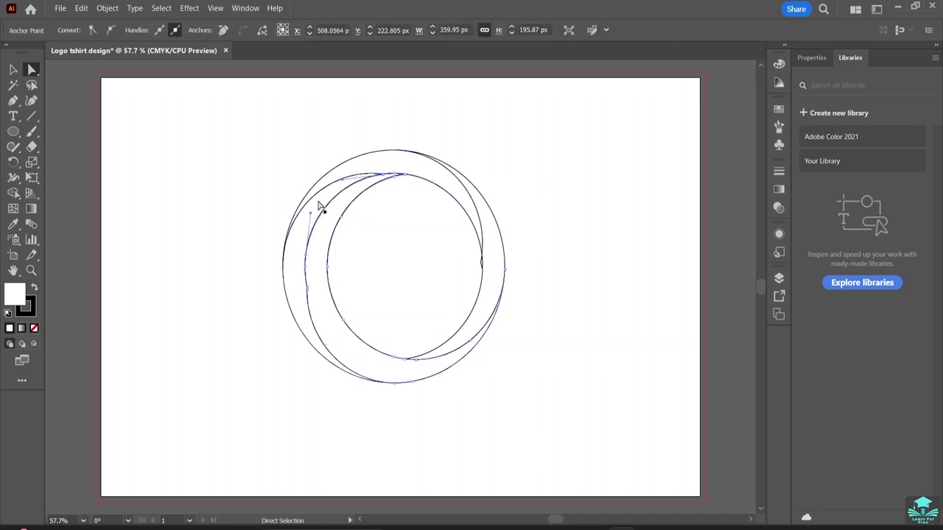
# Select the whole ring artwork and swap its fill and stroke for a black fill with white outlines
pyautogui.moveTo(274, 146); pyautogui.dragTo(545, 440)
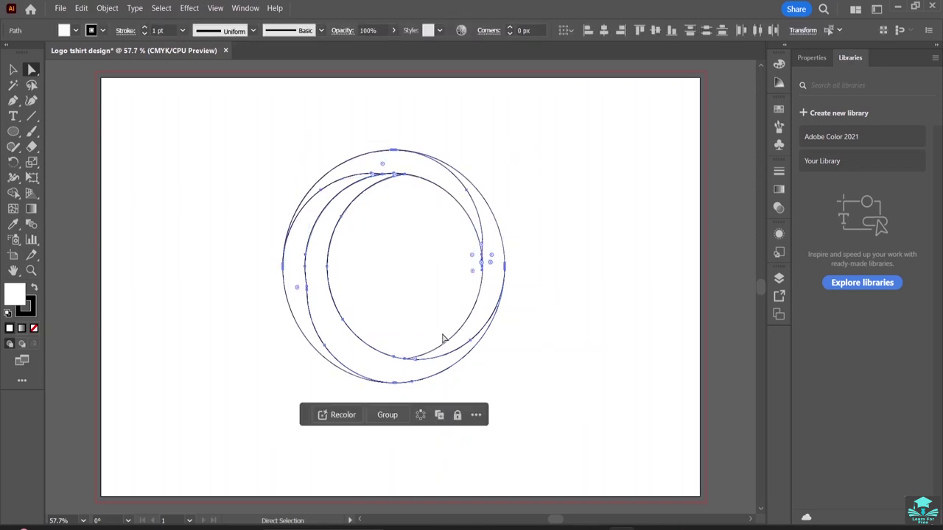
pyautogui.click(13, 69)
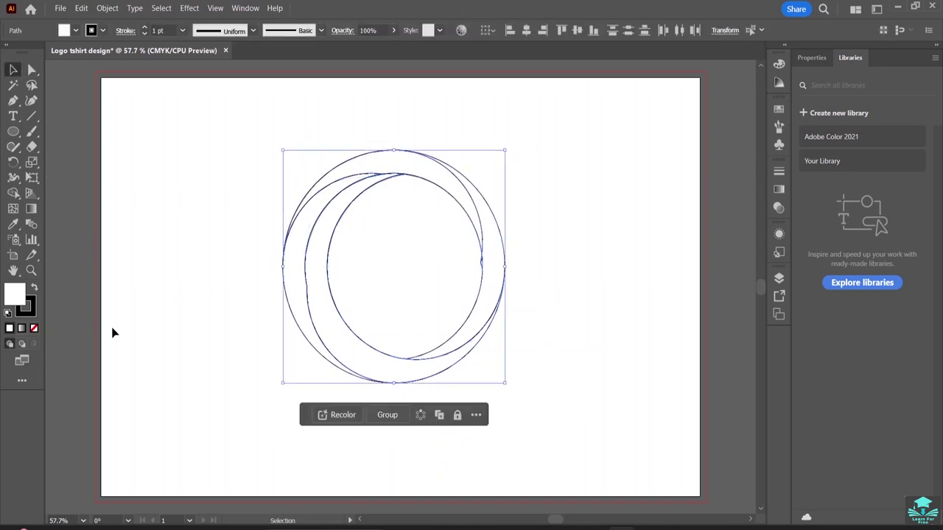
pyautogui.click(34, 289)
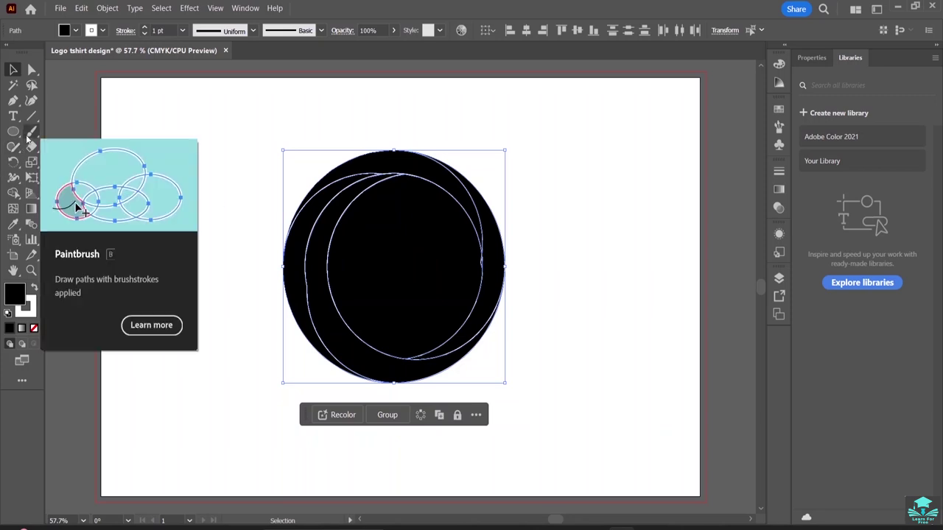
# Remove the central region of the black artwork with the Shape Builder tool to leave an open ring
pyautogui.click(14, 195)
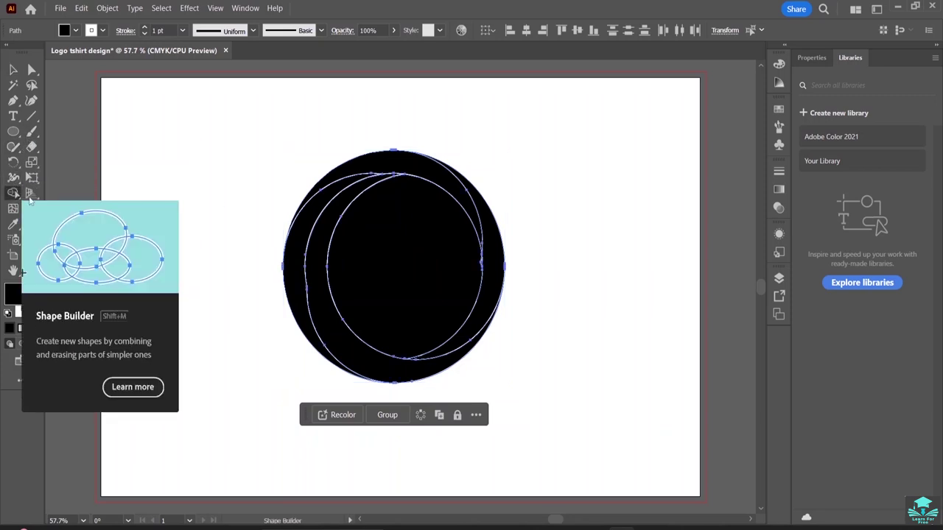
pyautogui.keyDown('alt'); pyautogui.click(399, 262); pyautogui.keyUp('alt')
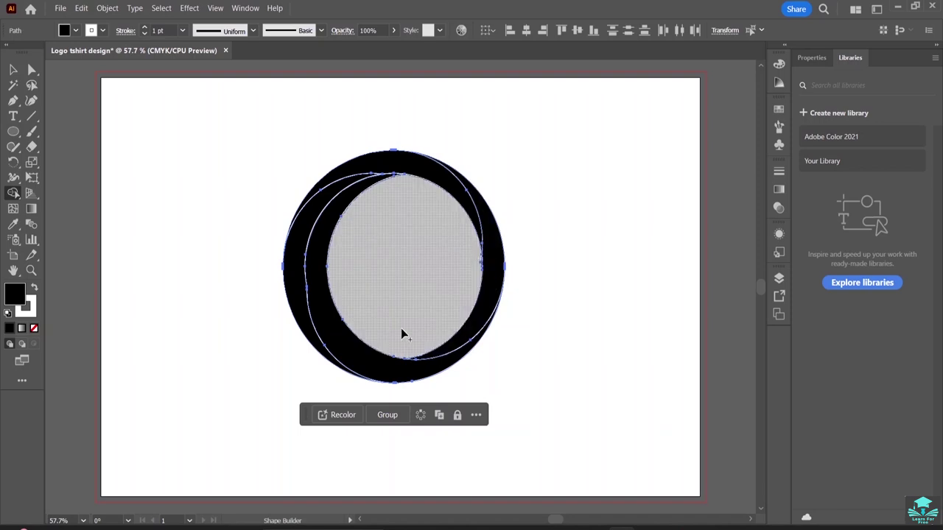
pyautogui.click(13, 72)
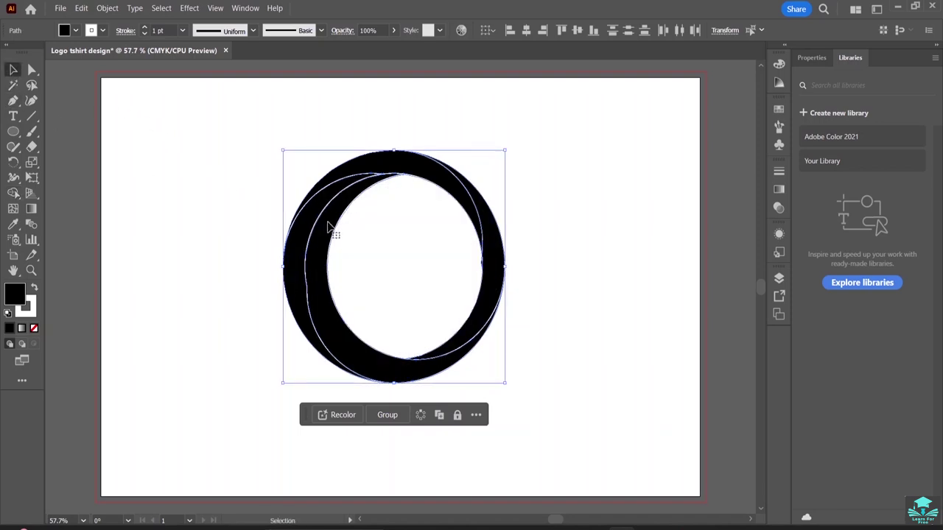
# Offset the ring's paths by -9 px with miter joins and a miter limit of 4
pyautogui.click(109, 8)
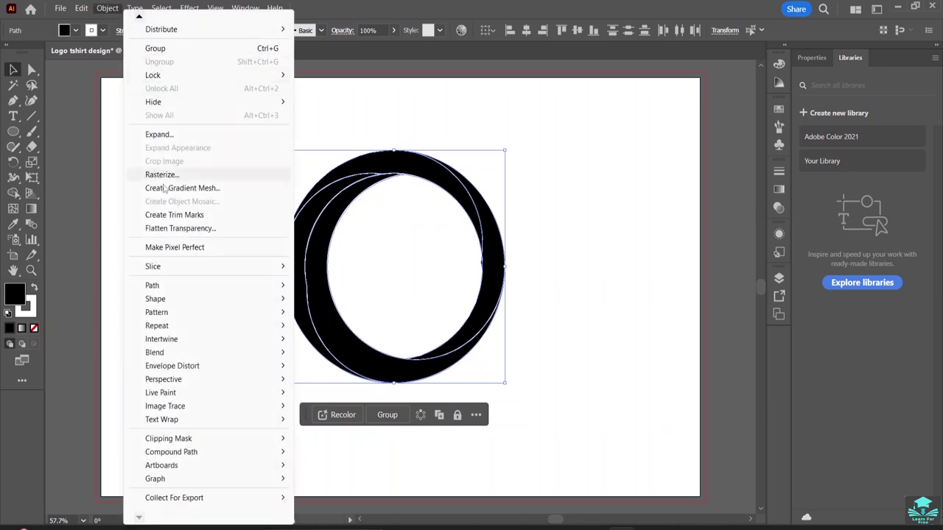
pyautogui.moveTo(171, 288)
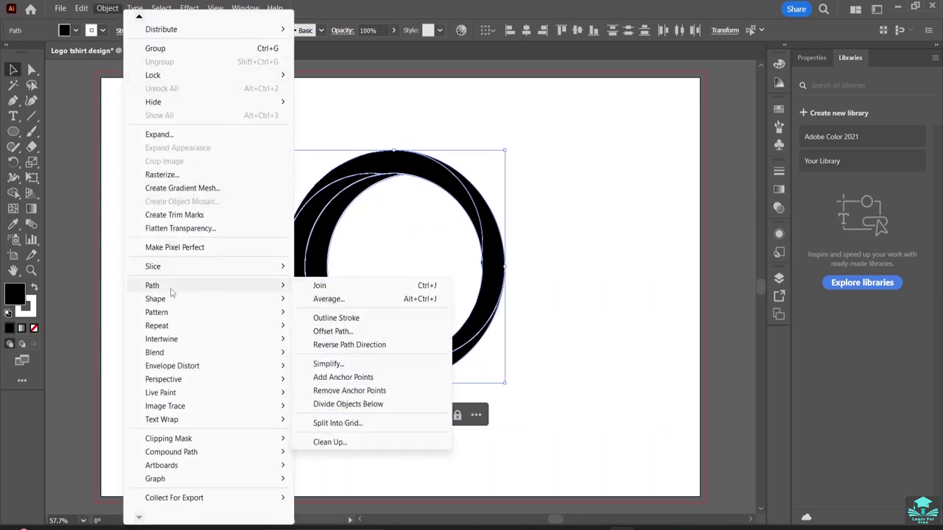
pyautogui.click(332, 331)
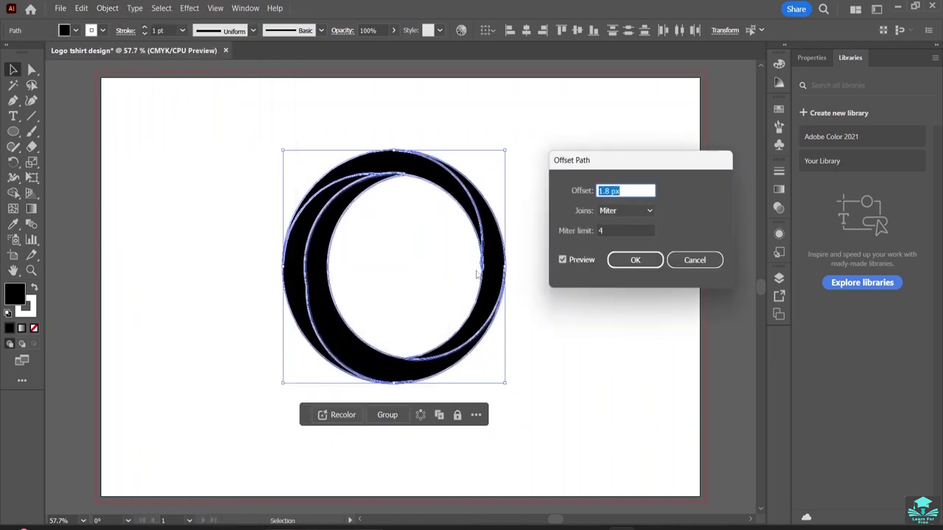
pyautogui.click(625, 190)
pyautogui.write('-9')
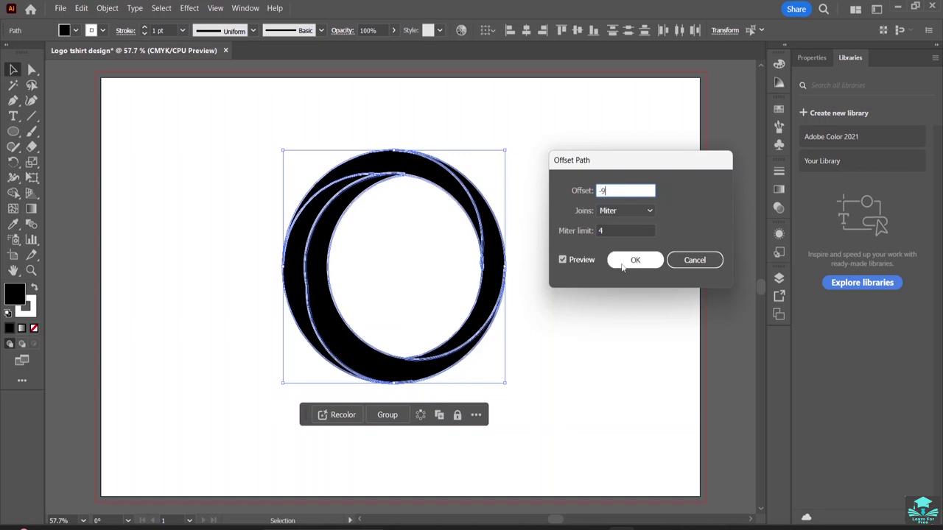
pyautogui.click(563, 259)
pyautogui.click(564, 259)
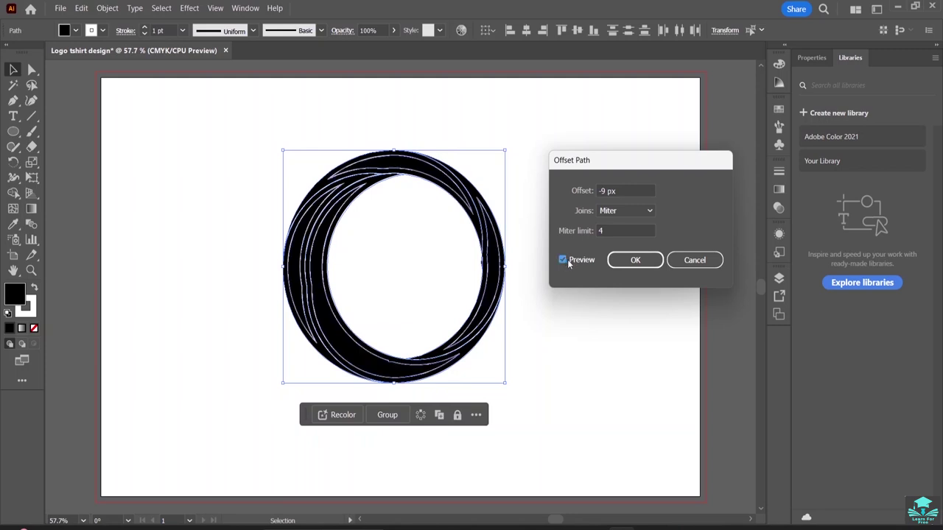
pyautogui.click(629, 266)
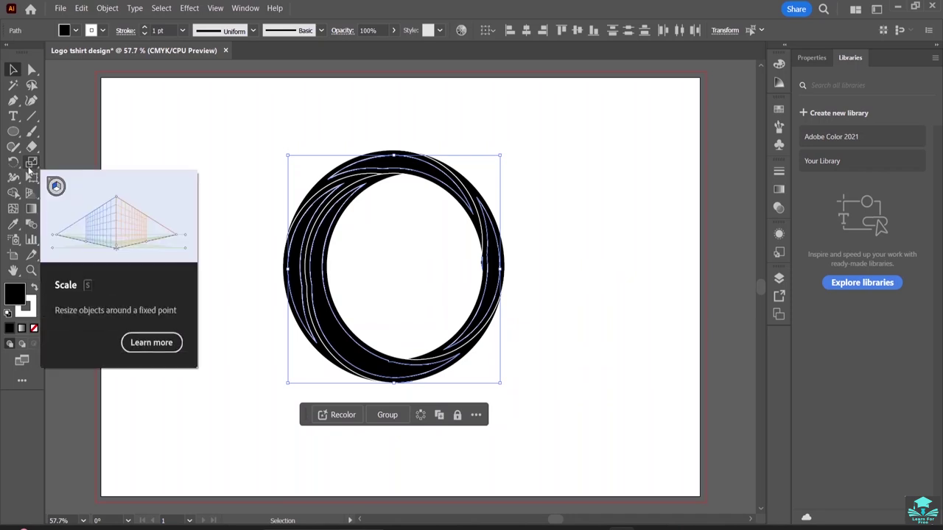
# Remove the inset offset shapes from the ring's four crescents and the small offset sliver's outline with the Shape Builder tool
pyautogui.click(14, 193)
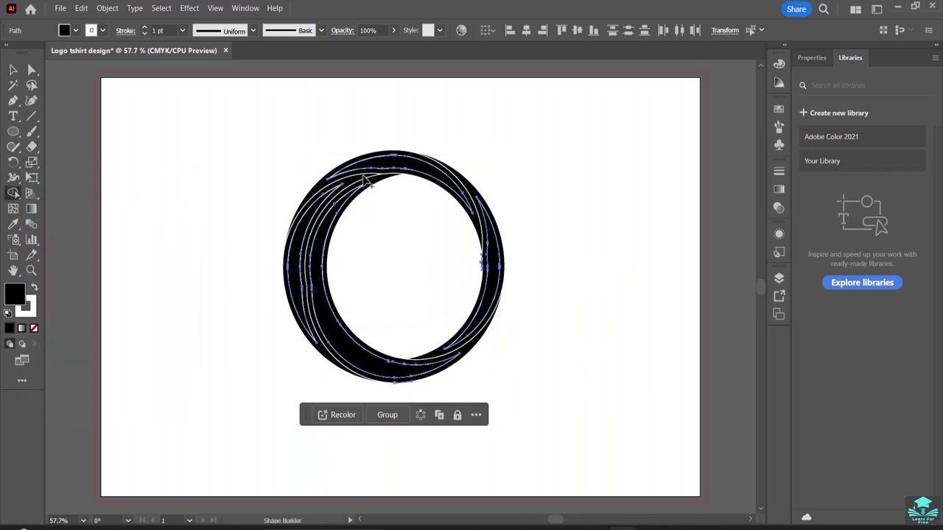
pyautogui.press('v')
pyautogui.hotkey('ctrl', '=')
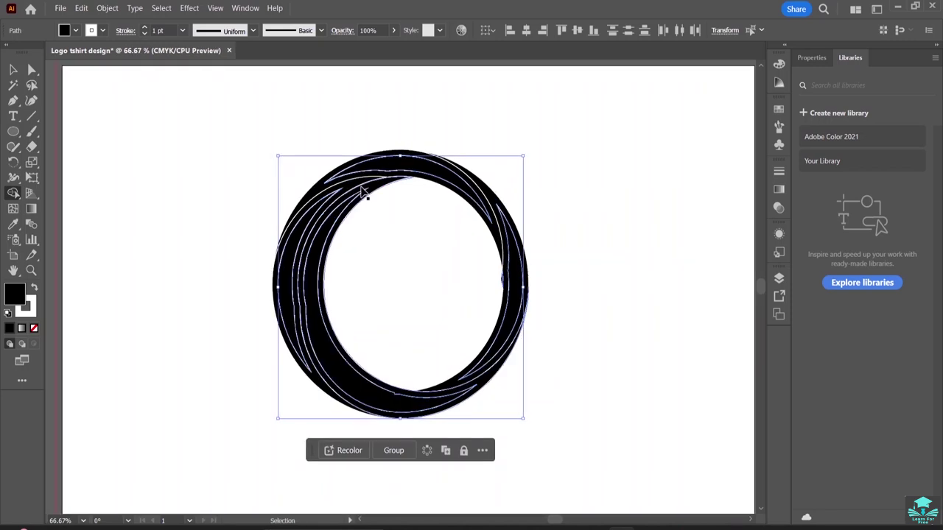
pyautogui.hotkey('ctrl', '=')
pyautogui.hotkey('shift', 'm')
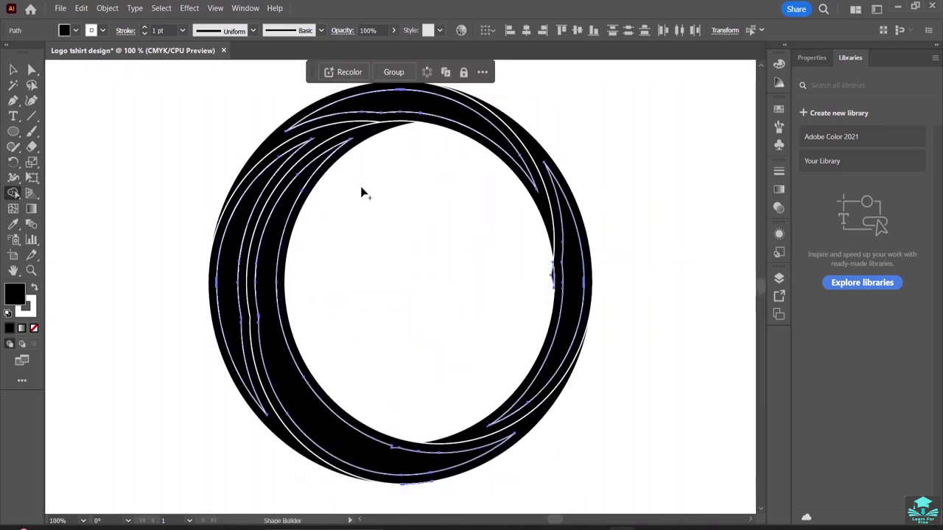
pyautogui.click(275, 167)
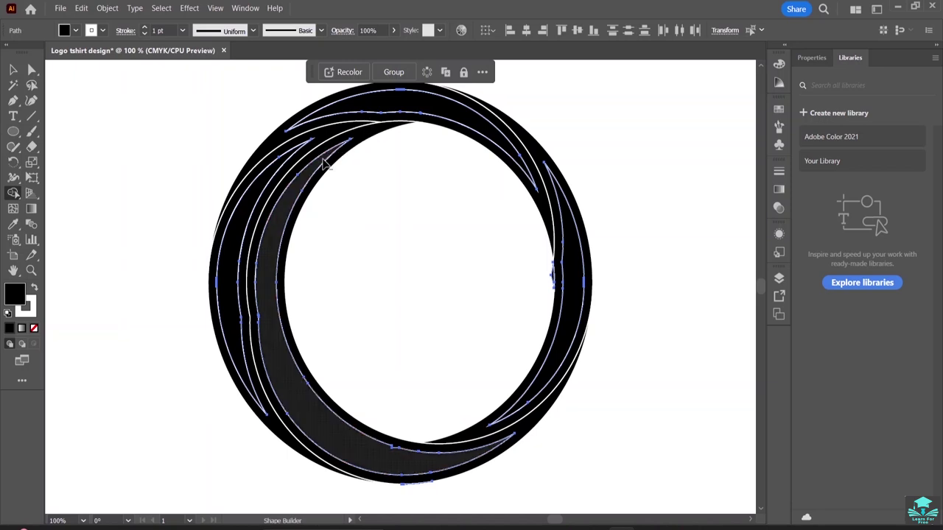
pyautogui.click(287, 193)
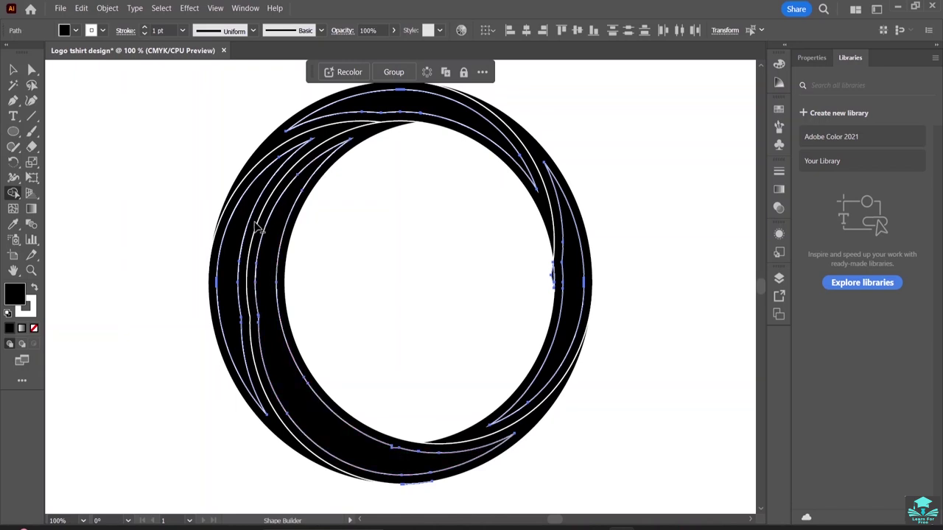
pyautogui.keyDown('alt'); pyautogui.click(265, 175); pyautogui.keyUp('alt')
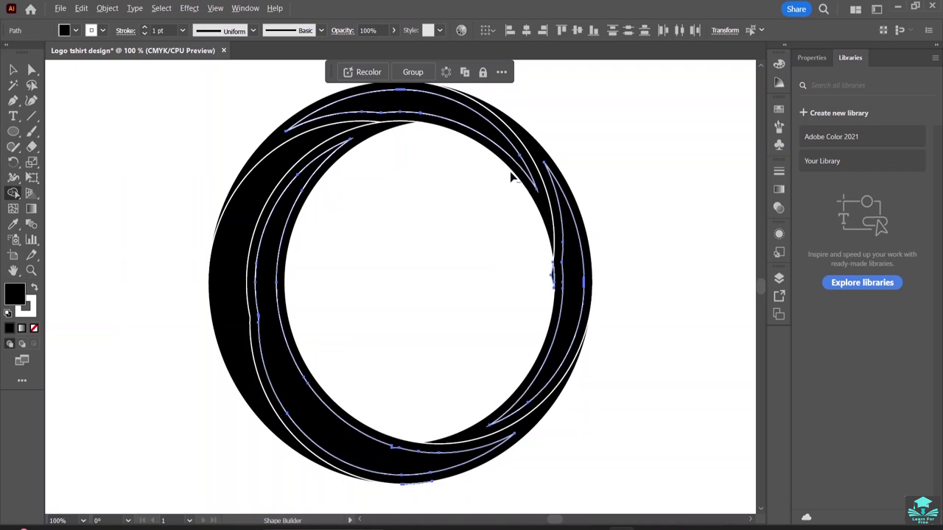
pyautogui.click(409, 113)
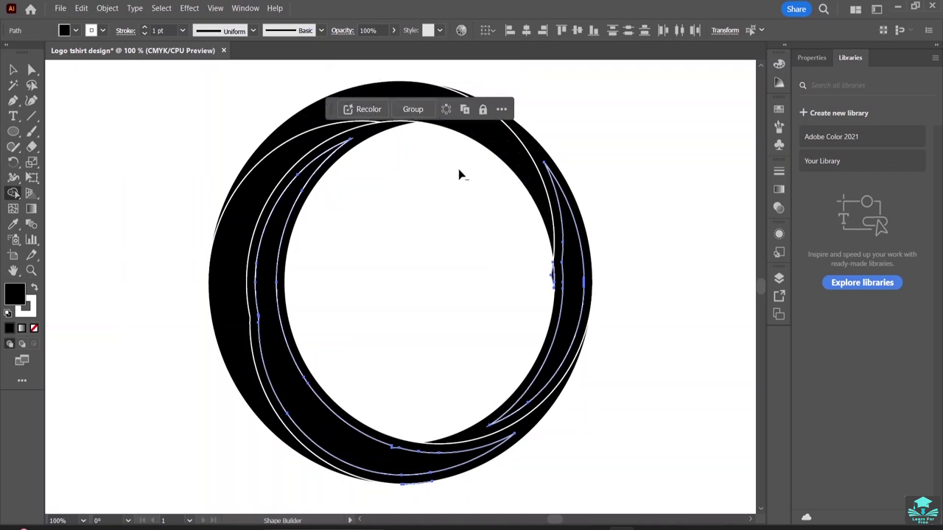
pyautogui.click(569, 233)
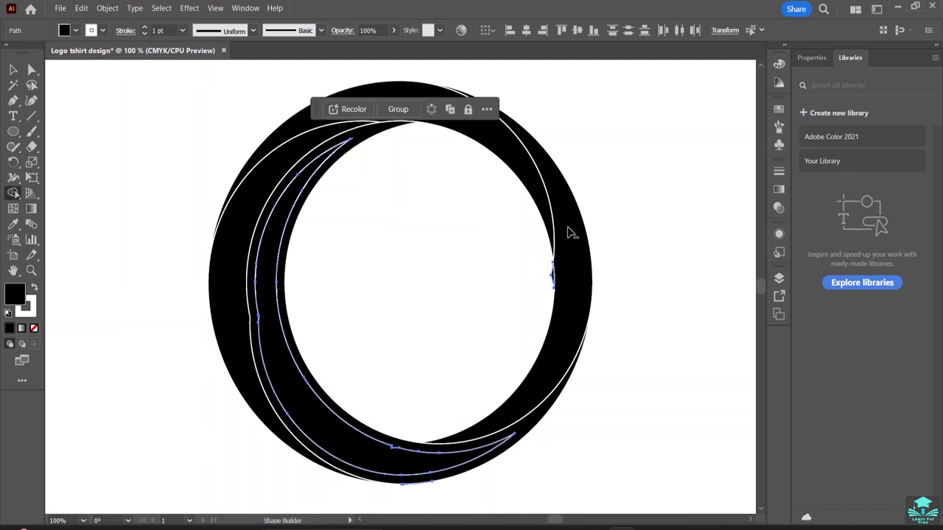
pyautogui.click(301, 401)
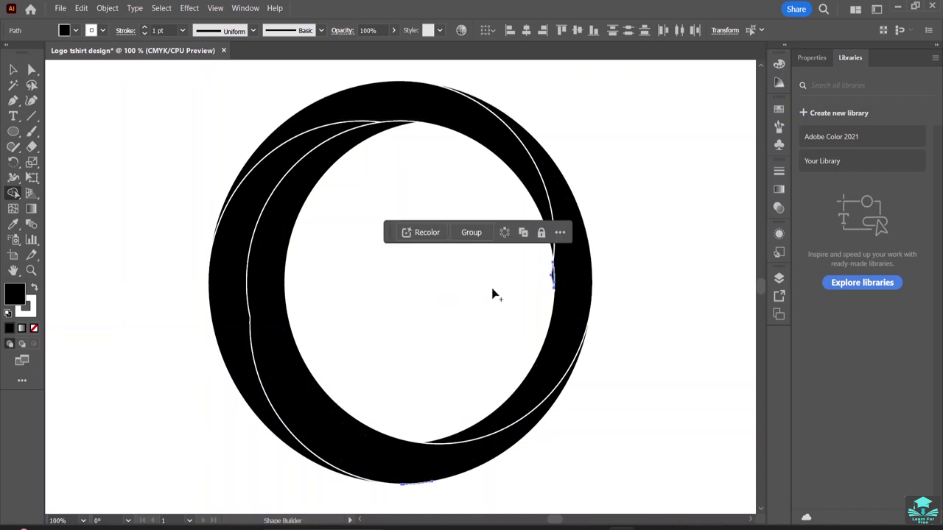
pyautogui.click(554, 278)
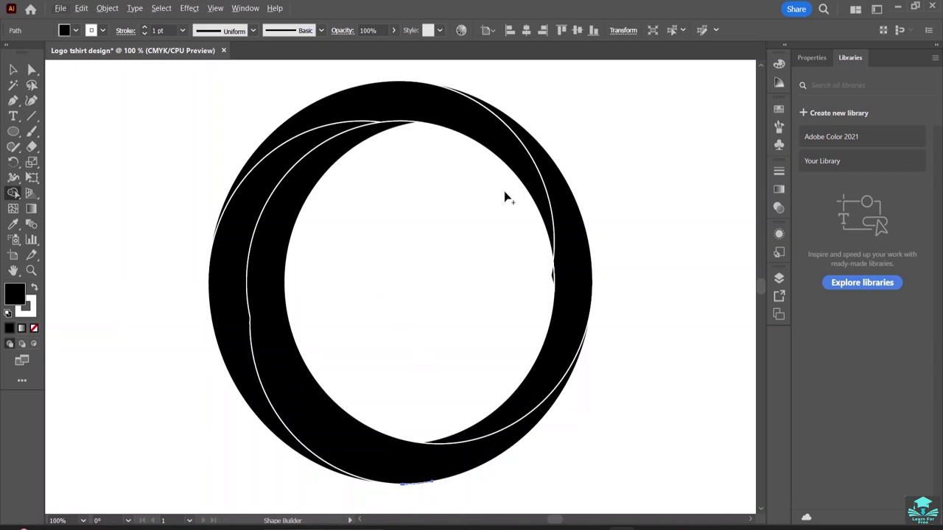
# Pull the ring apart by moving its top, left, right and bottom crescents away from each other
pyautogui.press('v')
pyautogui.click(352, 101)
pyautogui.moveTo(363, 108); pyautogui.dragTo(366, 94)
pyautogui.moveTo(224, 219); pyautogui.dragTo(116, 216)
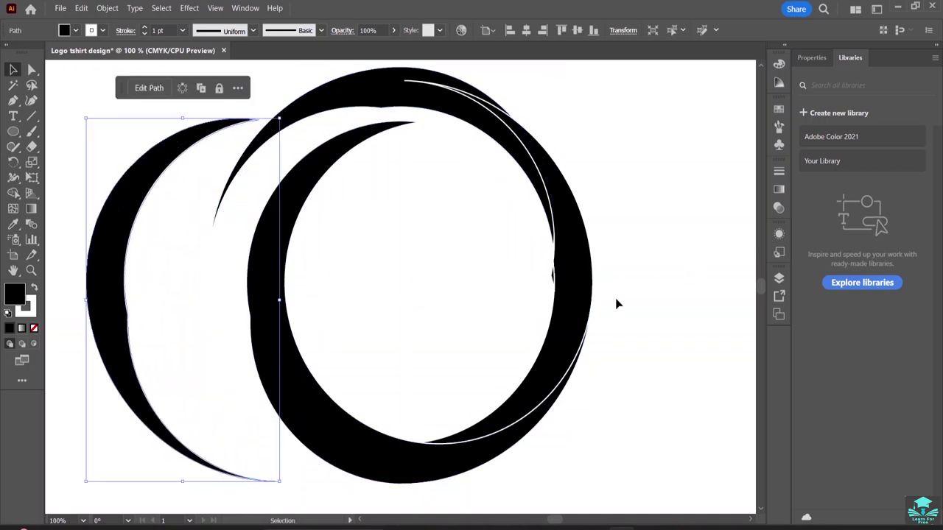
pyautogui.moveTo(579, 292); pyautogui.dragTo(699, 308)
pyautogui.moveTo(288, 255); pyautogui.dragTo(280, 324)
# Clear away the tiny leftover sliver between the top and right crescents
pyautogui.click(553, 276)
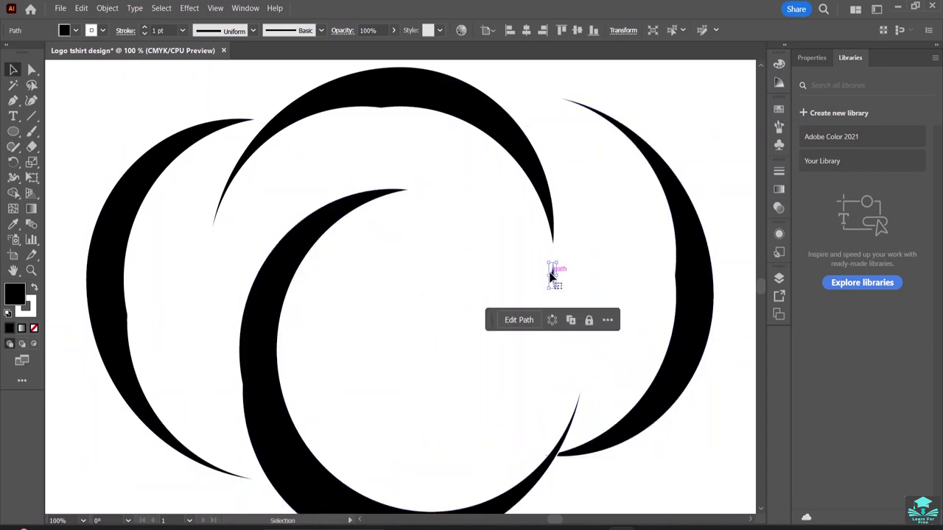
pyautogui.click(549, 275)
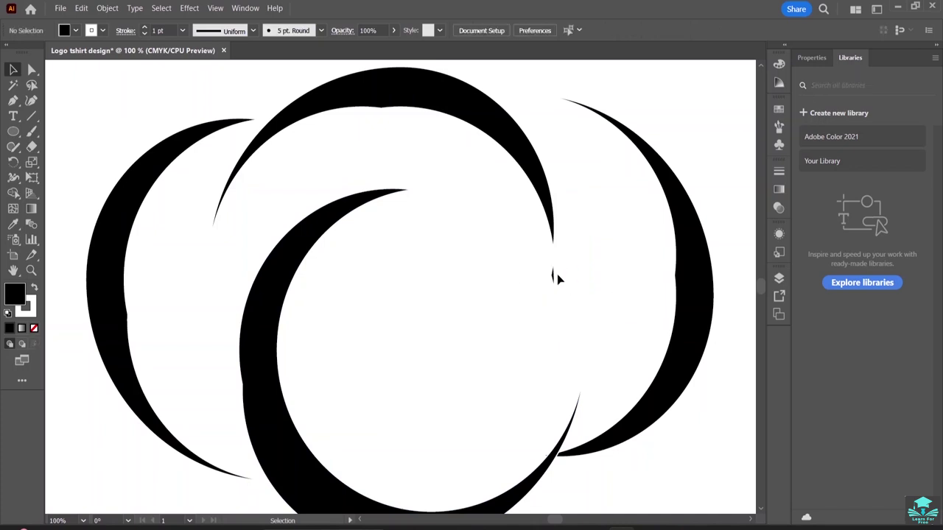
pyautogui.click(553, 276)
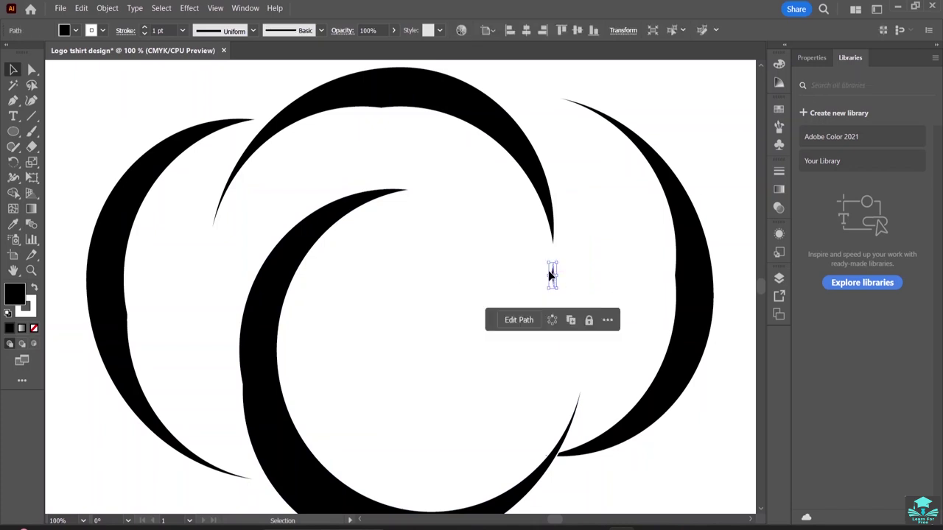
pyautogui.click(549, 272)
pyautogui.click(554, 278)
pyautogui.rightClick(552, 274)
pyautogui.click(600, 164)
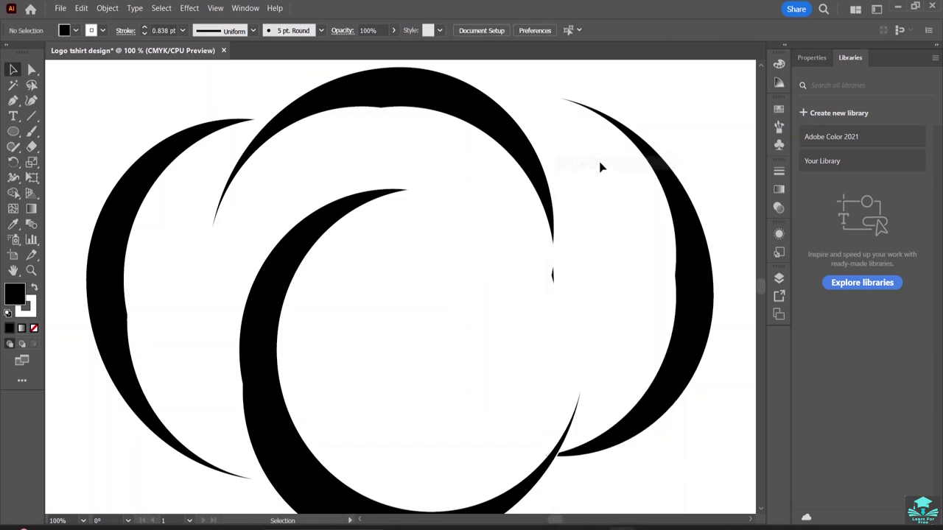
pyautogui.click(554, 276)
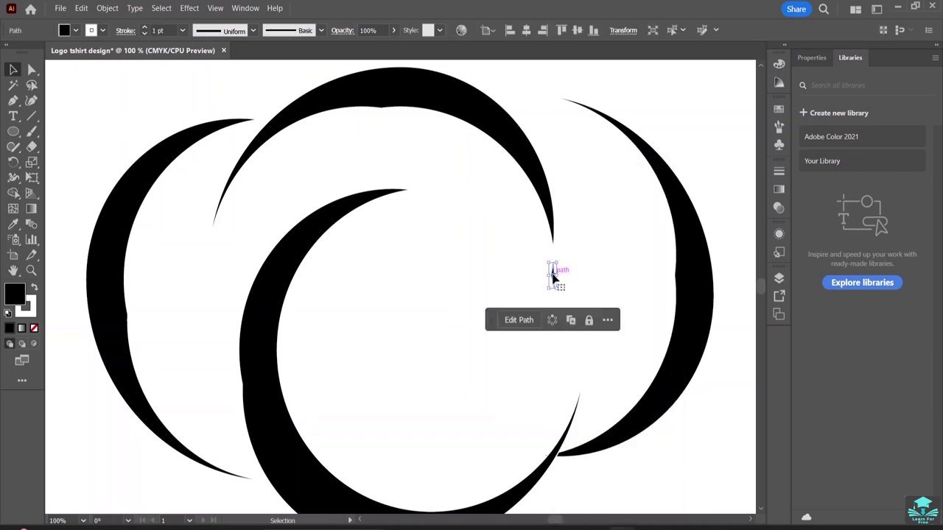
pyautogui.click(588, 319)
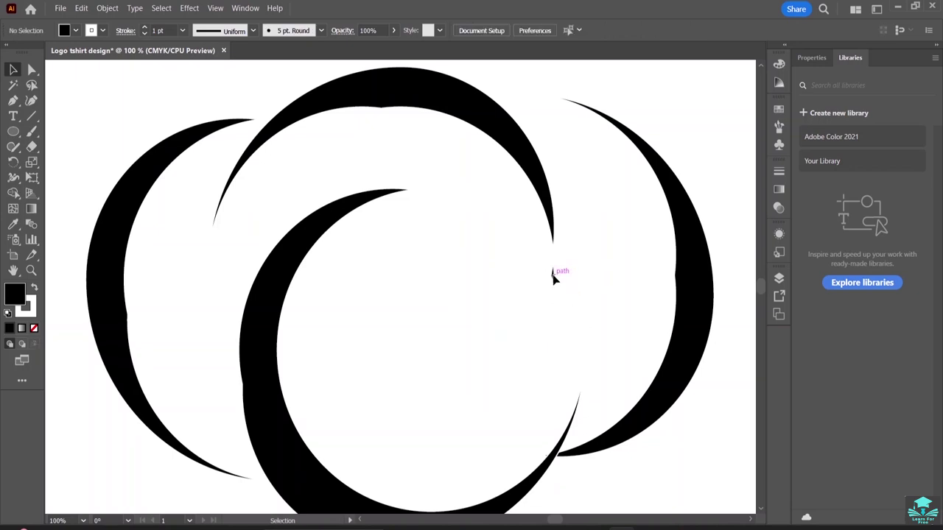
# Move and rotate the bottom crescent so it opens upward, and lower the top crescent to sit just above it
pyautogui.hotkey('ctrl', '-')
pyautogui.hotkey('ctrl', '-')
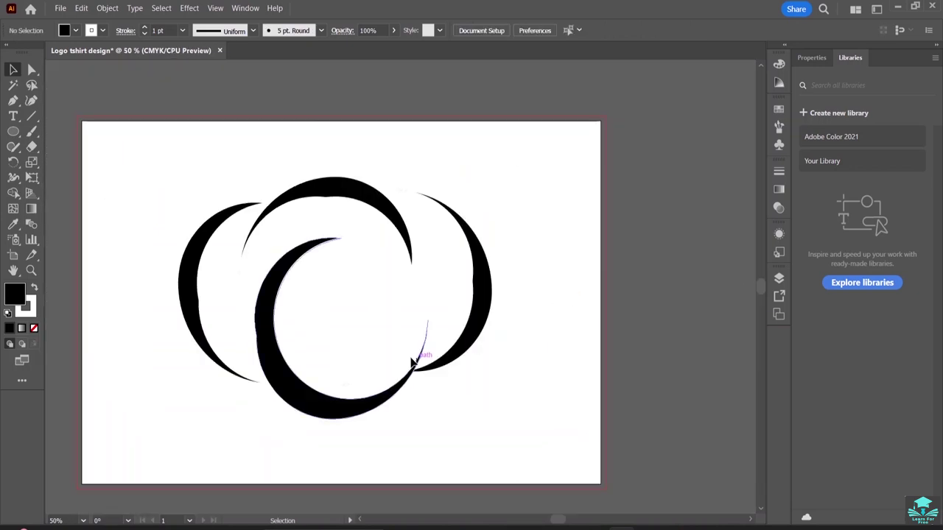
pyautogui.moveTo(196, 269)
pyautogui.mouseDown()
pyautogui.moveTo(204, 269)
pyautogui.moveTo(195, 267)
pyautogui.mouseUp()
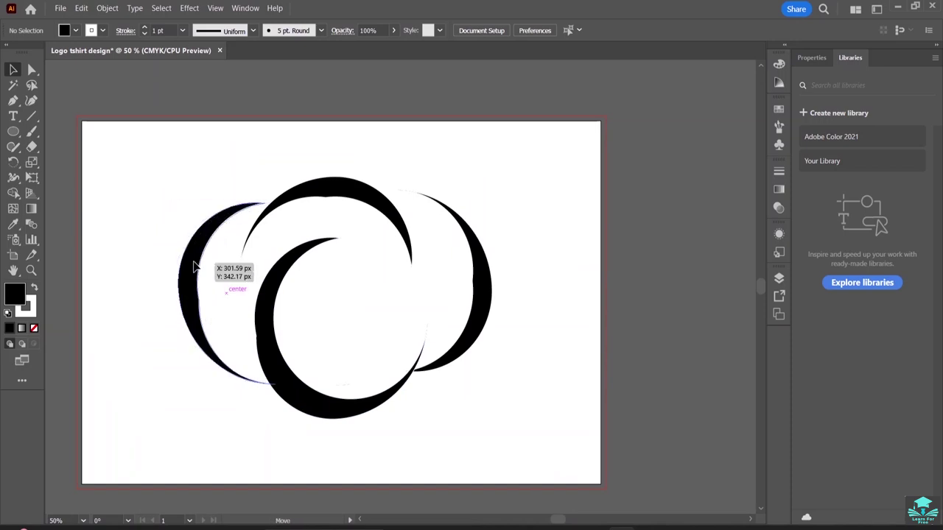
pyautogui.moveTo(268, 340); pyautogui.dragTo(259, 364)
pyautogui.moveTo(421, 449); pyautogui.dragTo(300, 231)
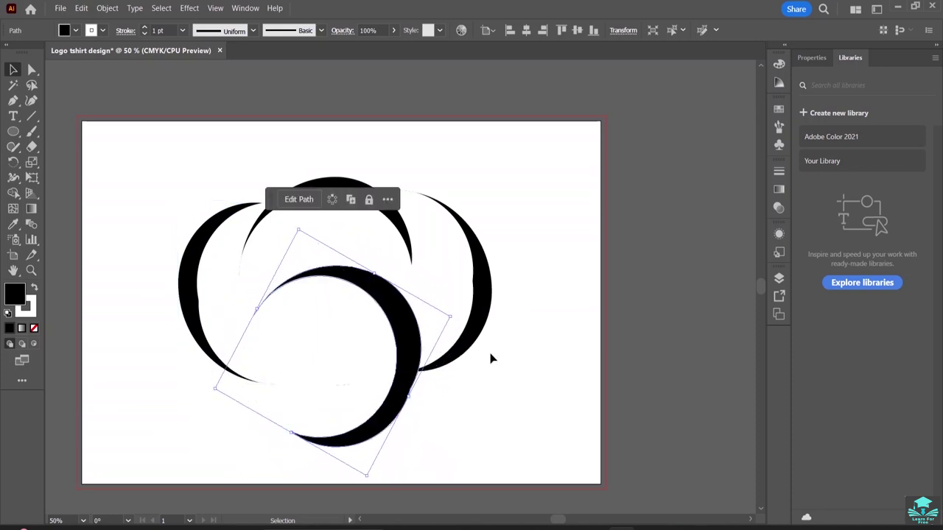
pyautogui.moveTo(450, 315); pyautogui.dragTo(364, 440)
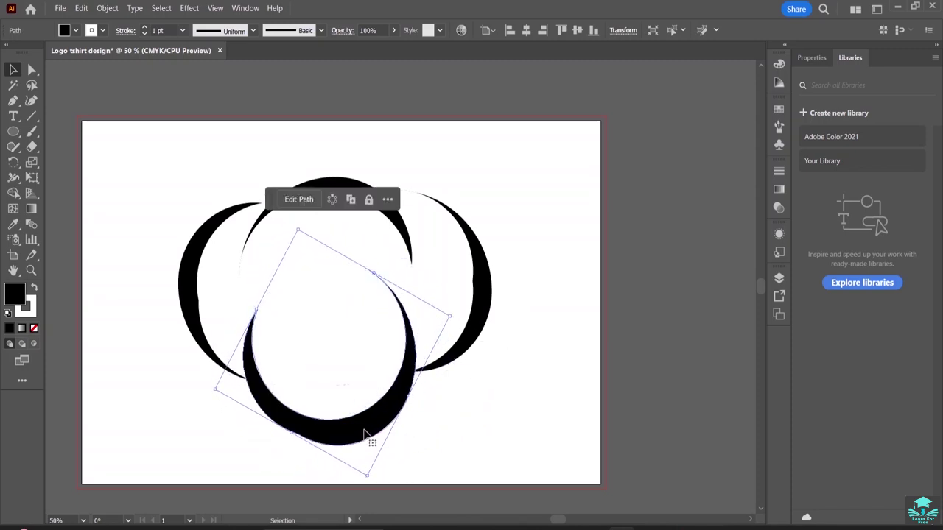
pyautogui.moveTo(390, 406); pyautogui.dragTo(399, 418)
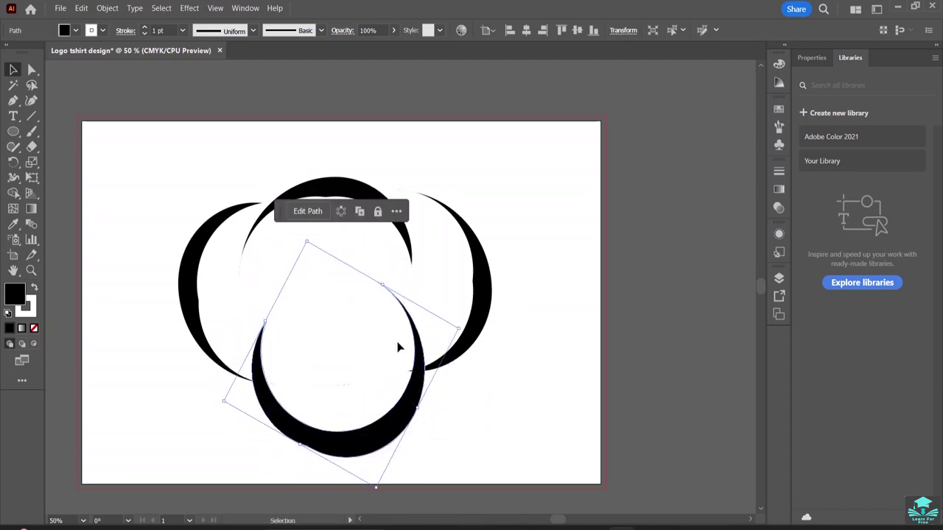
pyautogui.moveTo(458, 331); pyautogui.dragTo(471, 361)
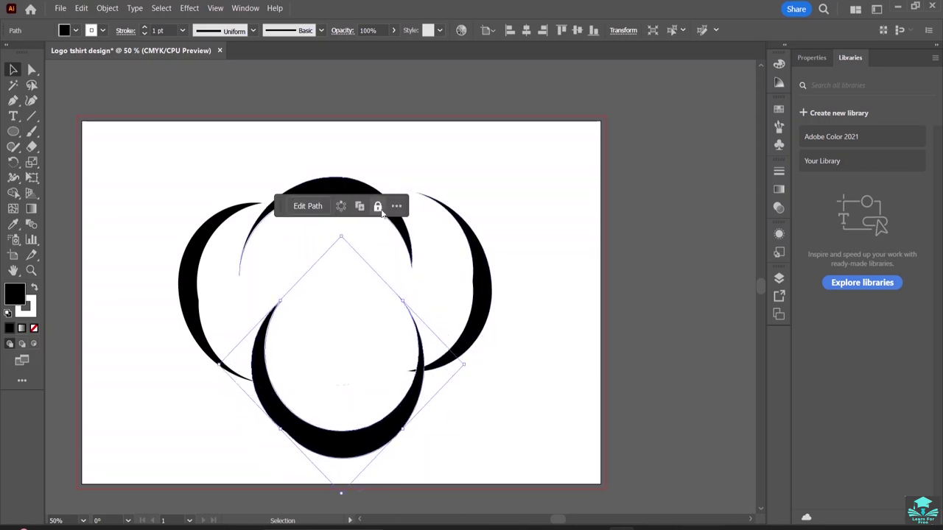
pyautogui.click(336, 185)
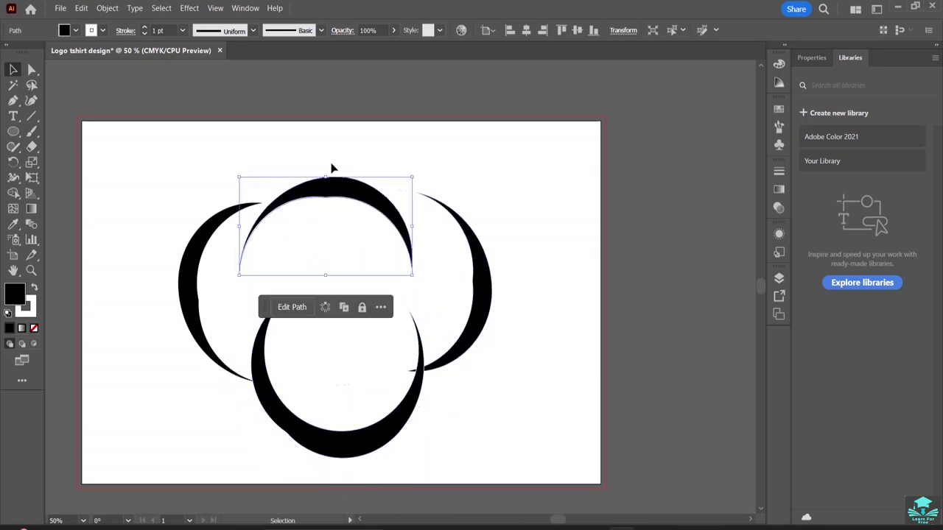
pyautogui.moveTo(334, 193); pyautogui.dragTo(347, 235)
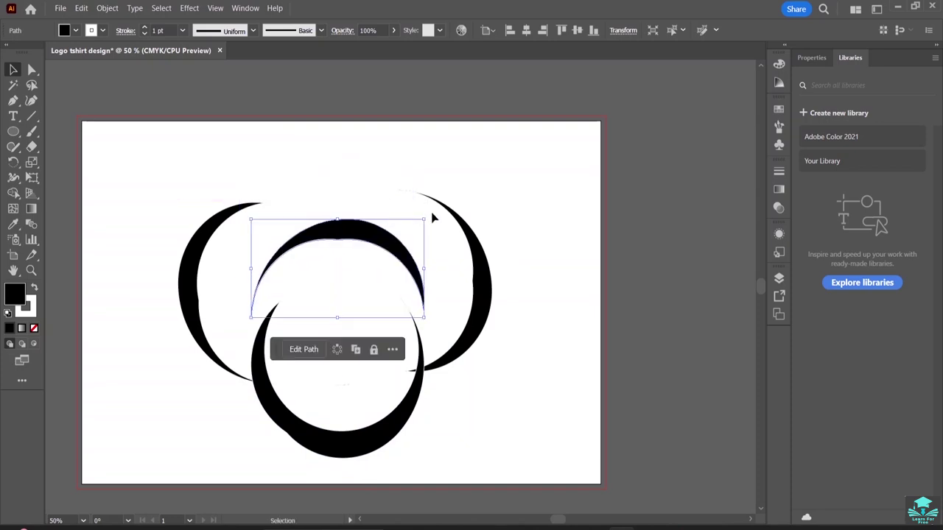
# Rotate the right crescent slightly counterclockwise in isolation mode, then exit isolation
pyautogui.doubleClick(482, 309)
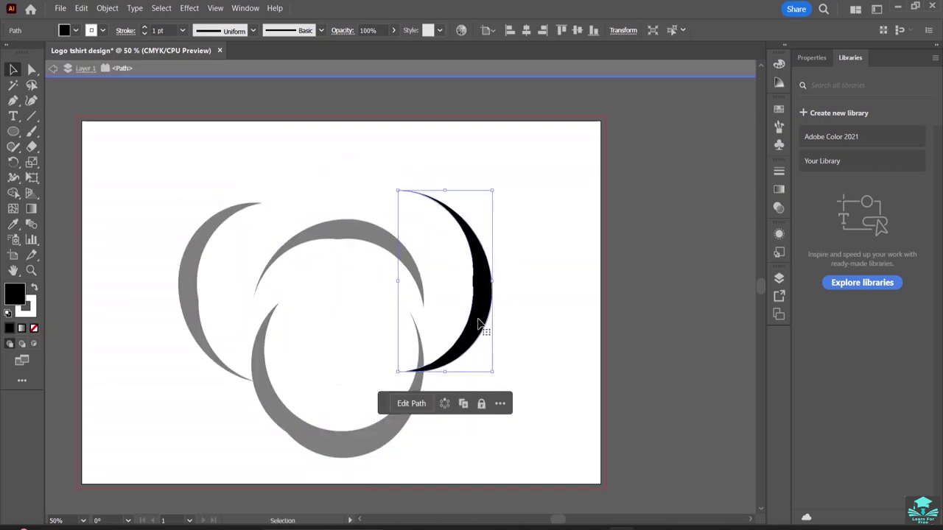
pyautogui.click(520, 318)
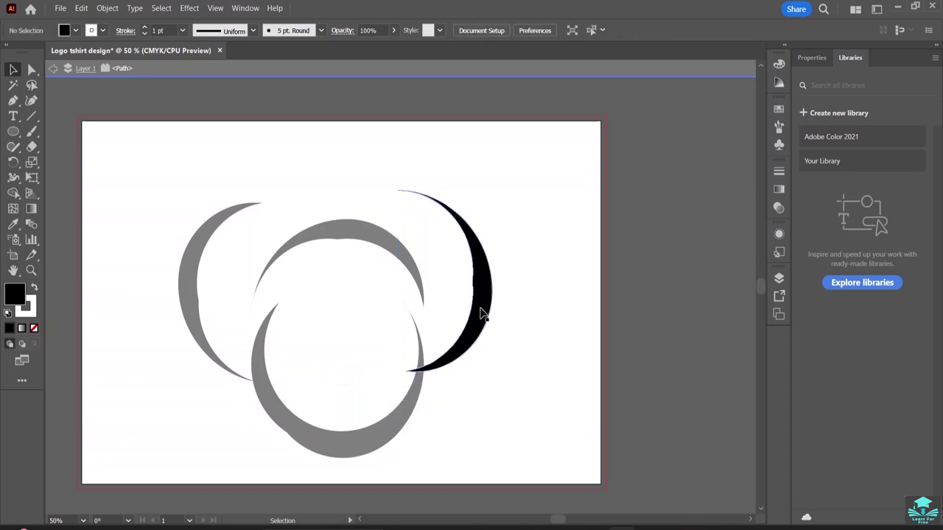
pyautogui.doubleClick(450, 290)
pyautogui.doubleClick(484, 309)
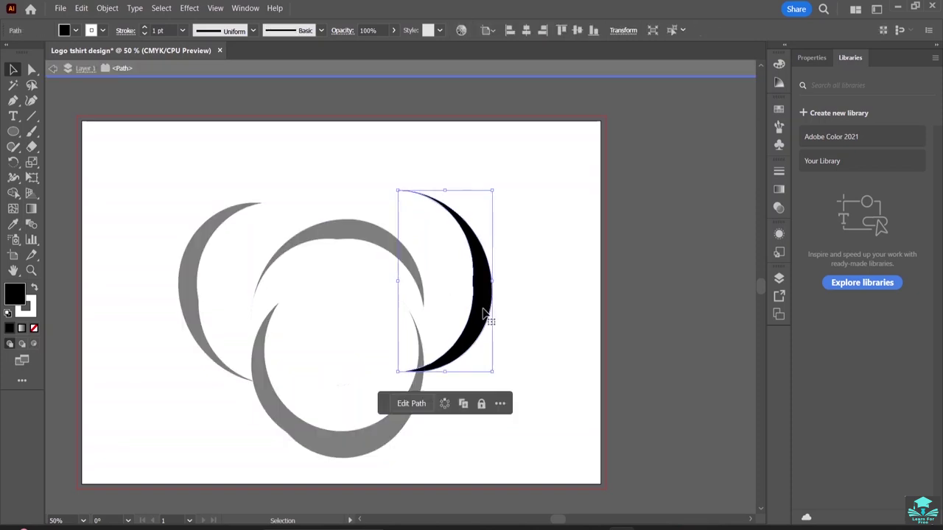
pyautogui.moveTo(493, 376); pyautogui.dragTo(509, 346)
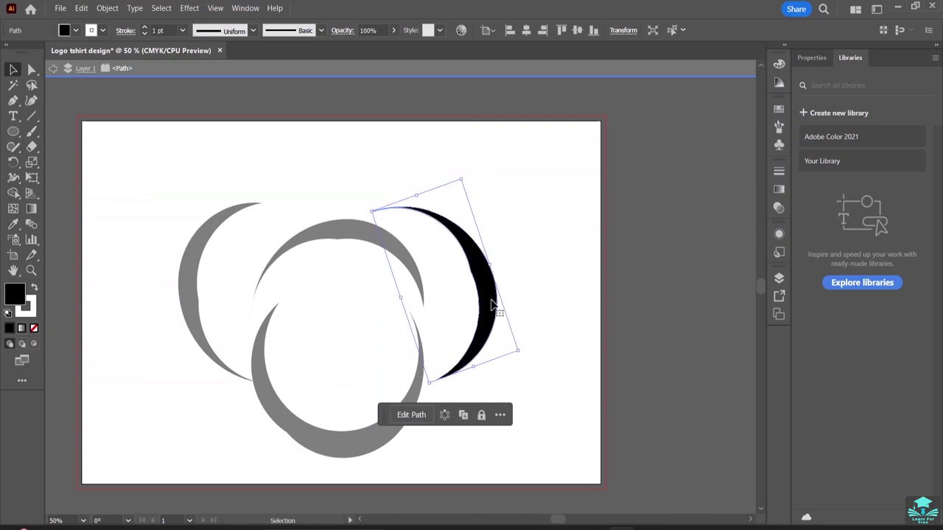
pyautogui.doubleClick(543, 267)
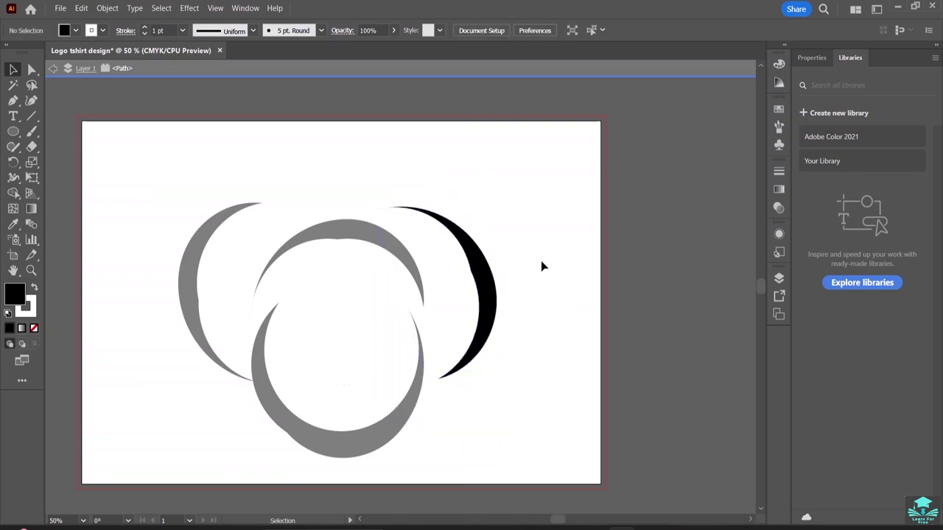
# Rotate the left crescent clockwise and place it diagonally at the upper left of the top crescent
pyautogui.click(197, 246)
pyautogui.moveTo(200, 252); pyautogui.dragTo(163, 194)
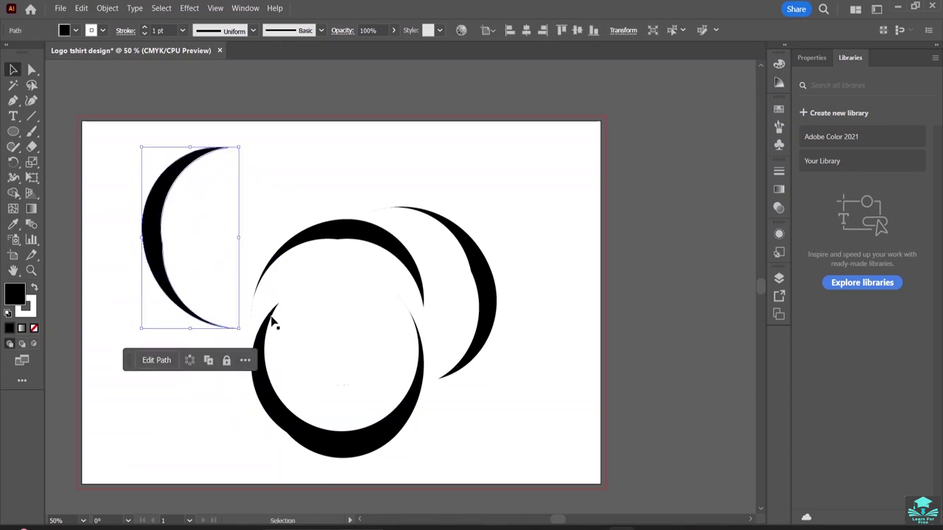
pyautogui.moveTo(243, 330); pyautogui.dragTo(180, 321)
pyautogui.click(188, 246)
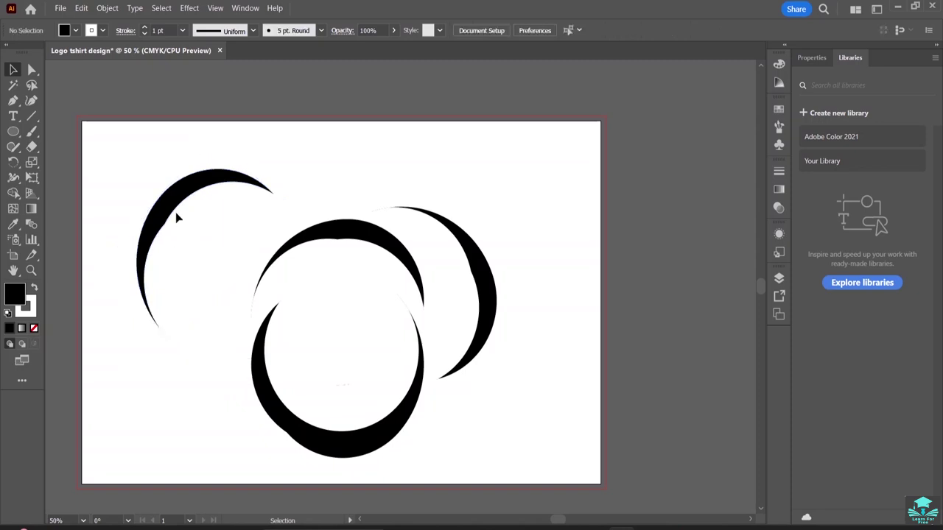
pyautogui.moveTo(162, 210); pyautogui.dragTo(212, 234)
pyautogui.click(328, 181)
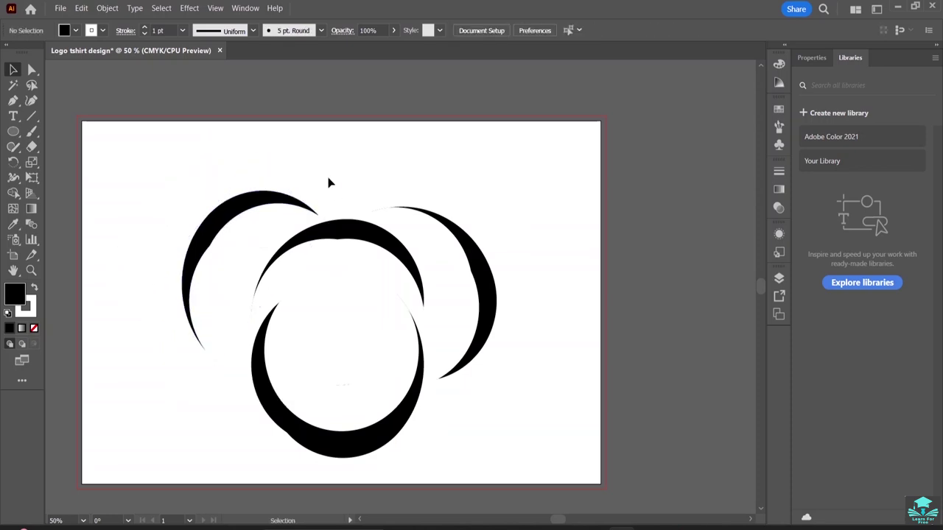
# Isolate the rotated left crescent, nudge it slightly down, and deselect it
pyautogui.doubleClick(206, 240)
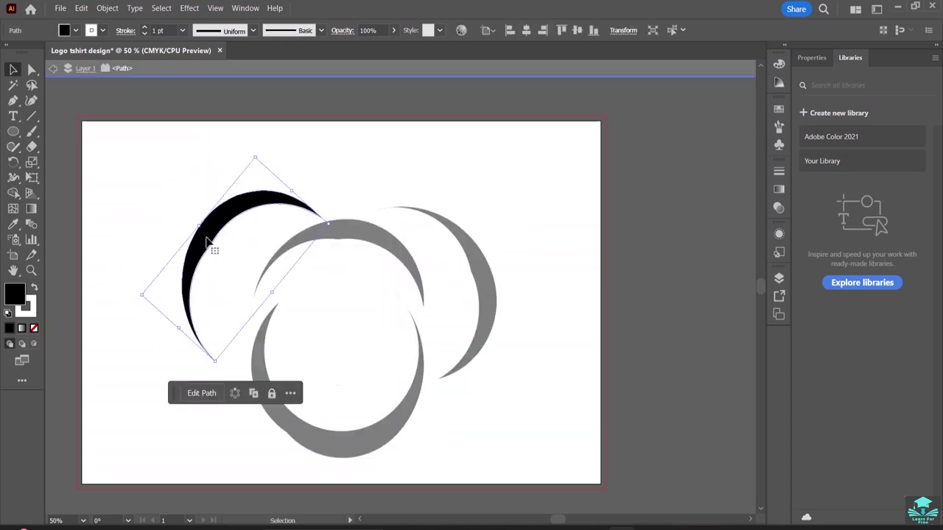
pyautogui.moveTo(206, 239); pyautogui.dragTo(206, 244)
pyautogui.click(353, 213)
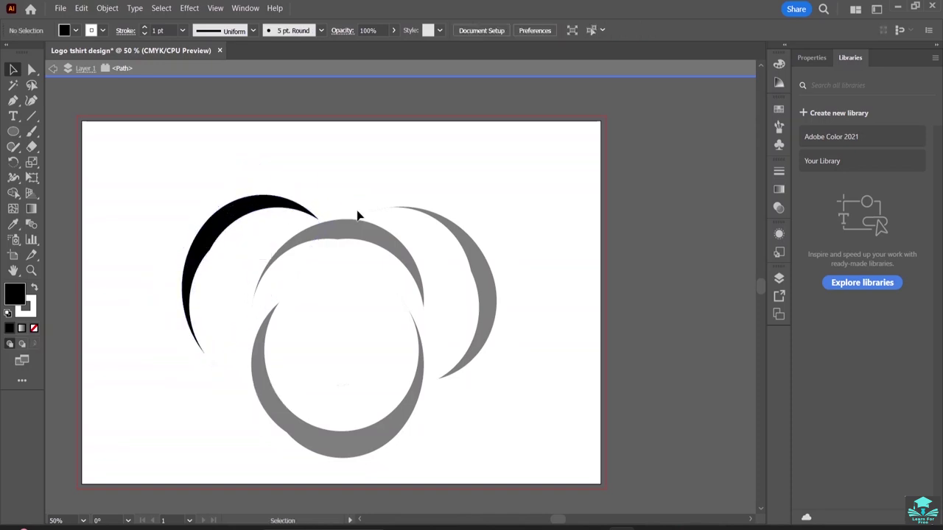
# Exit isolation mode and add the text "BRAND NAME" in the space between the top and bottom crescents
pyautogui.doubleClick(363, 181)
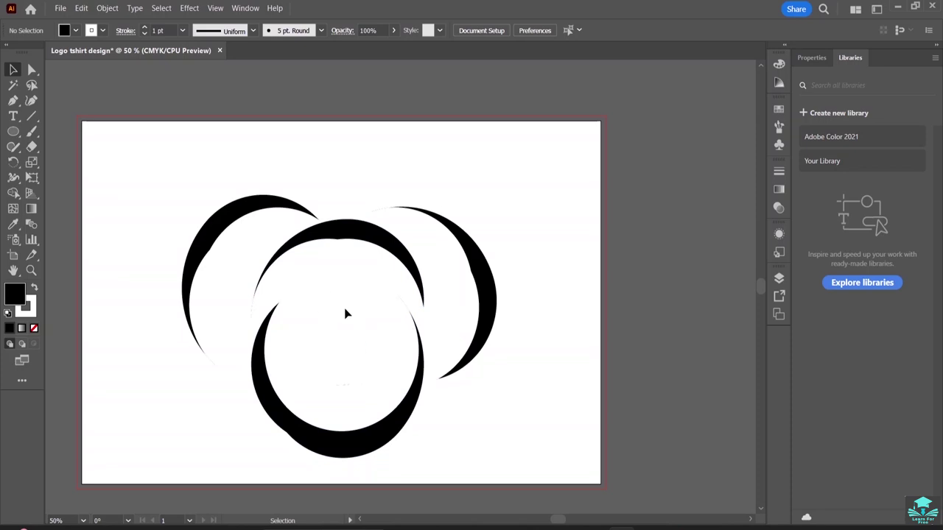
pyautogui.click(13, 116)
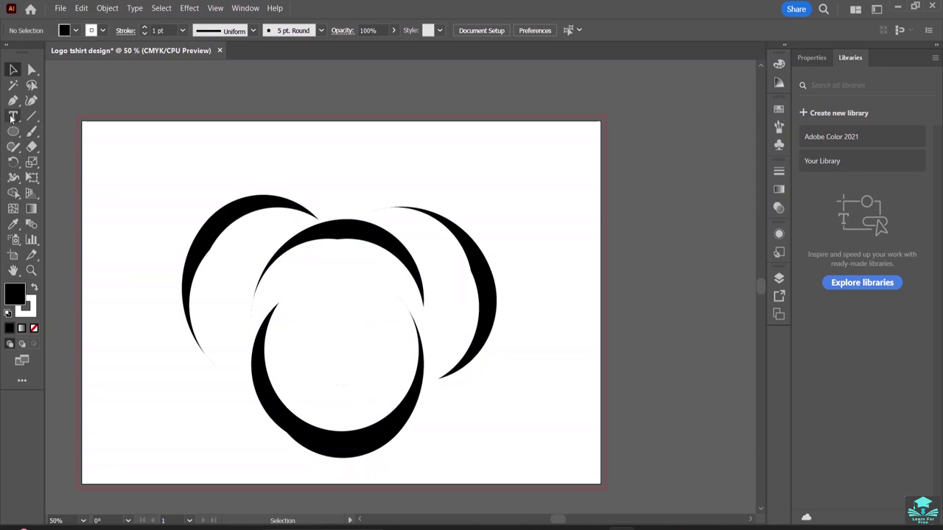
pyautogui.click(292, 324)
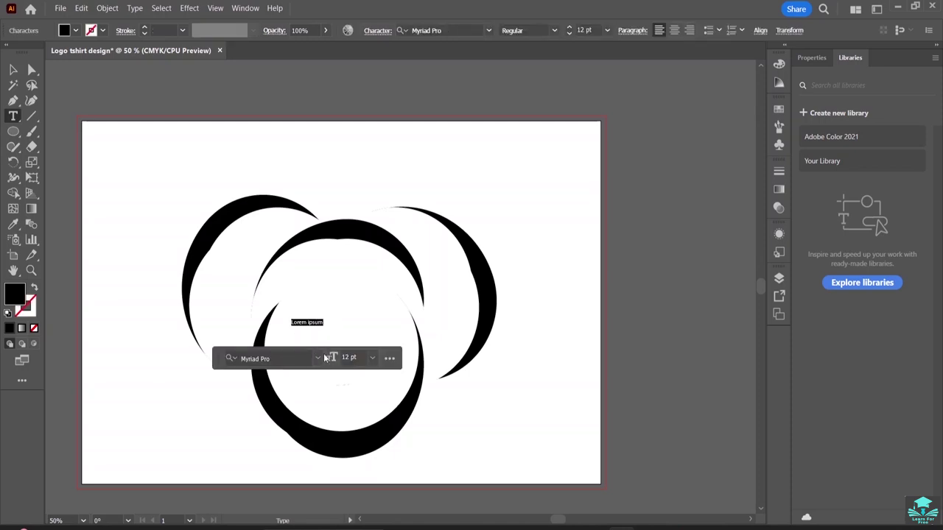
pyautogui.press('BackSpace')
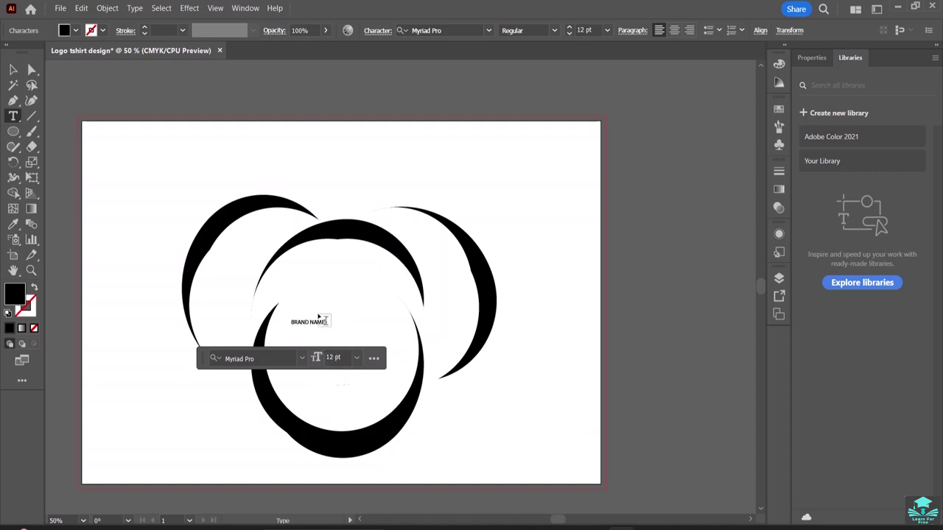
pyautogui.moveTo(312, 314); pyautogui.dragTo(319, 317)
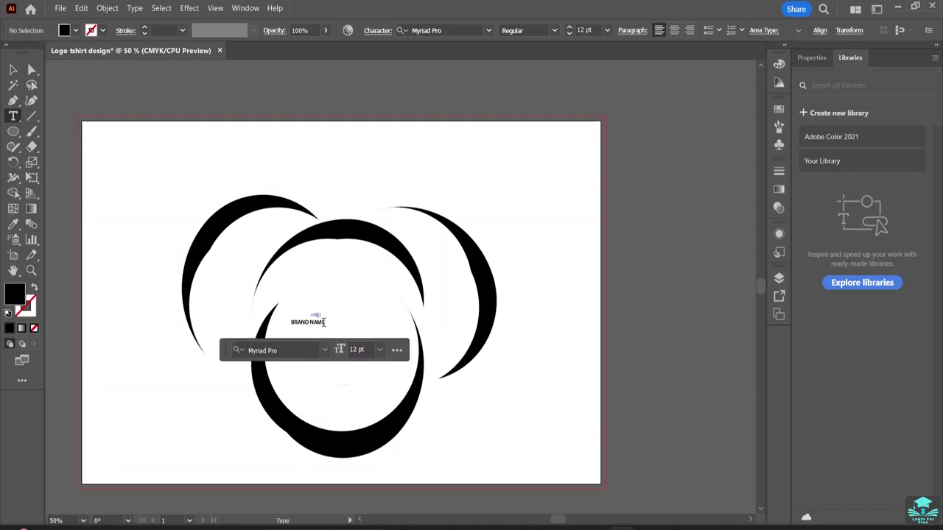
# Set the font size of the whole BRAND NAME text to 44 pt
pyautogui.moveTo(325, 322); pyautogui.dragTo(289, 322)
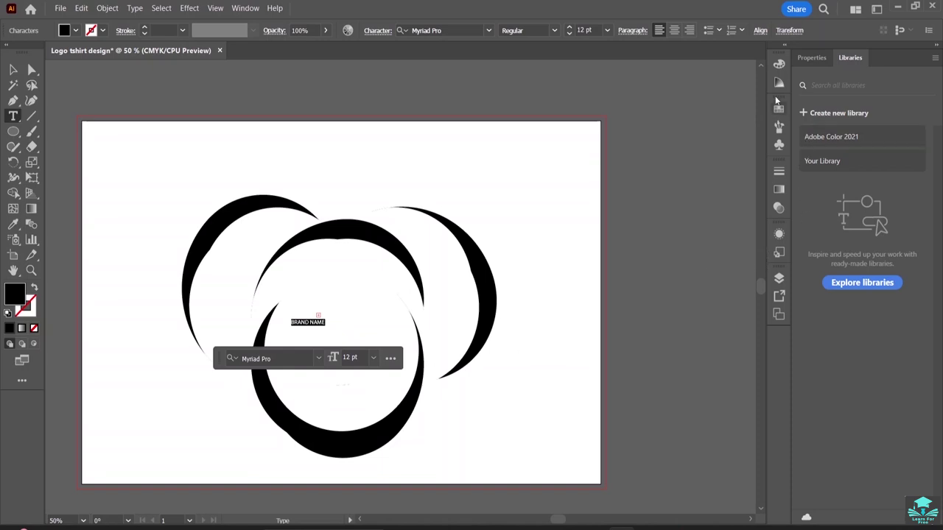
pyautogui.click(813, 60)
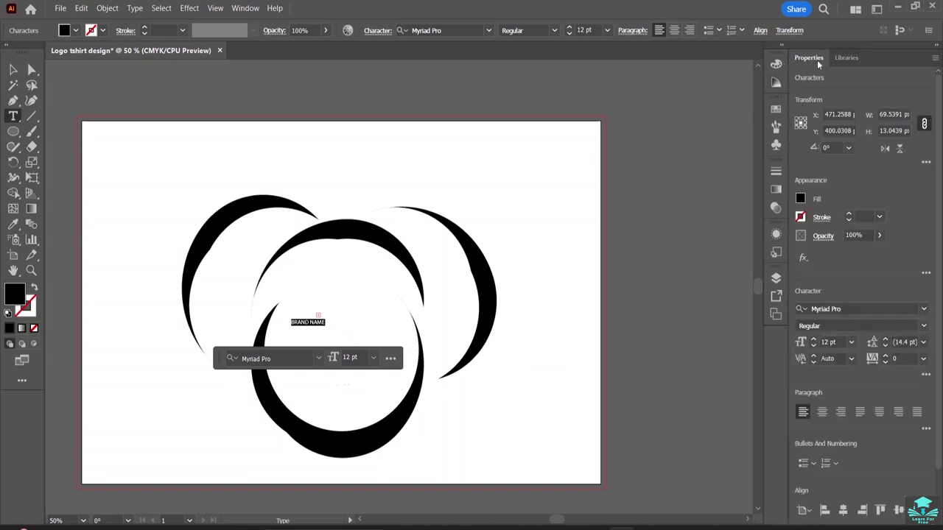
pyautogui.click(813, 342)
pyautogui.click(813, 341)
pyautogui.click(813, 341)
pyautogui.click(813, 341)
pyautogui.click(814, 341)
pyautogui.click(814, 341)
pyautogui.click(813, 341)
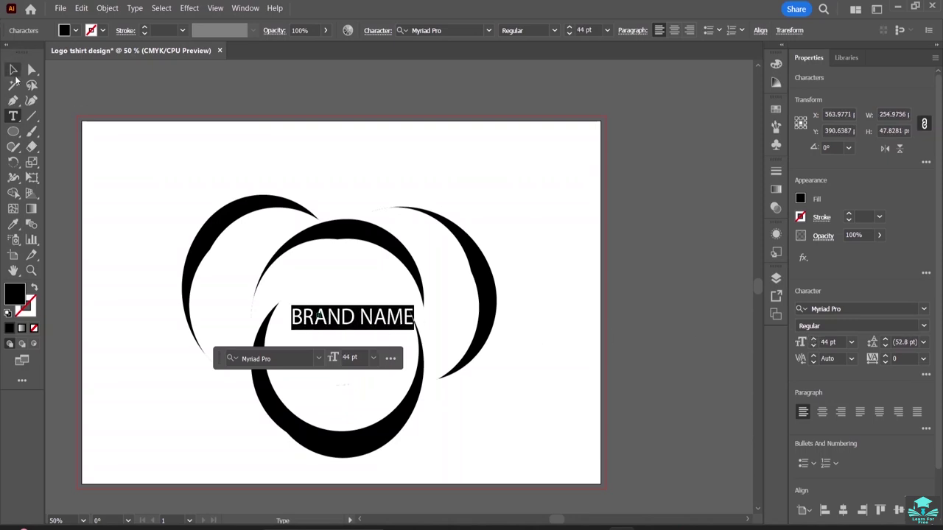
# Move the BRAND NAME text down to centre it inside the bottom crescent and delete the stray text object above it
pyautogui.click(13, 69)
pyautogui.moveTo(372, 318); pyautogui.dragTo(359, 354)
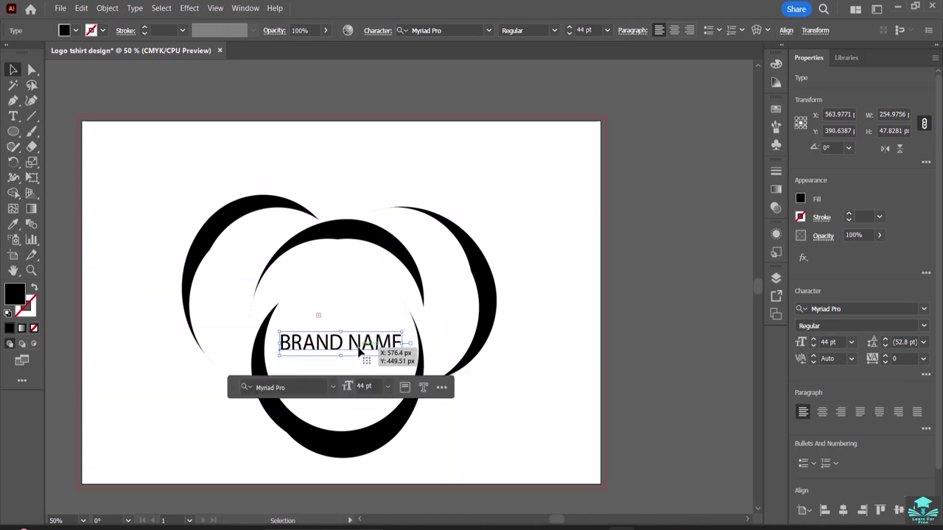
pyautogui.click(319, 317)
pyautogui.press('Delete')
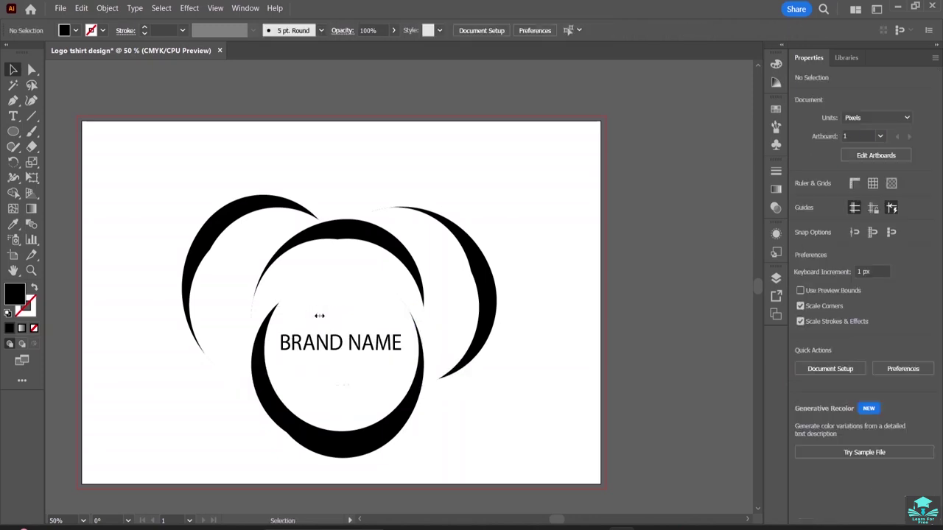
# Fill the right crescent with the yellow colour D3C622
pyautogui.click(487, 275)
pyautogui.click(63, 30)
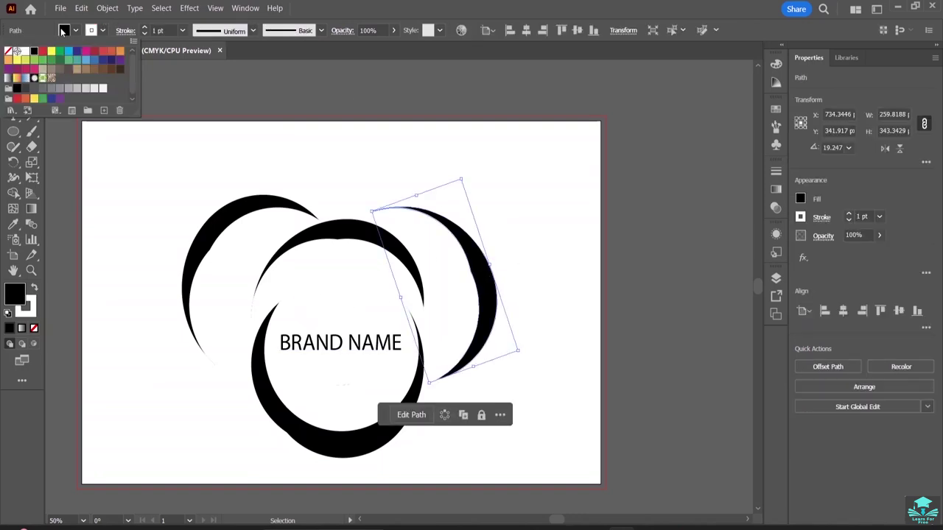
pyautogui.click(61, 55)
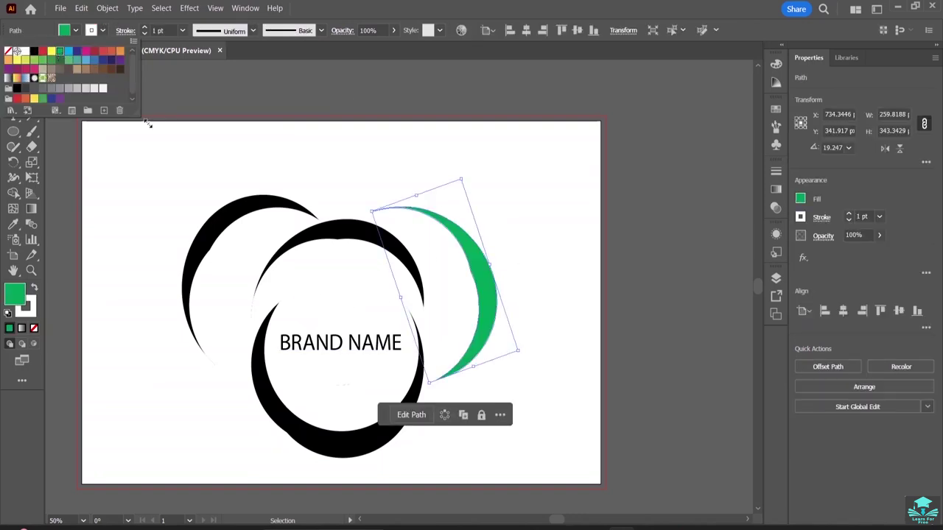
pyautogui.click(18, 296)
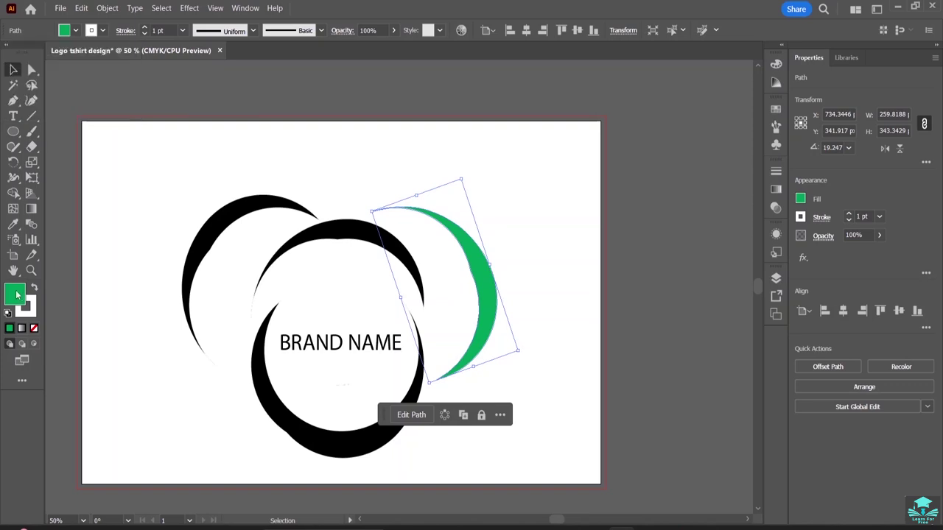
pyautogui.doubleClick(17, 294)
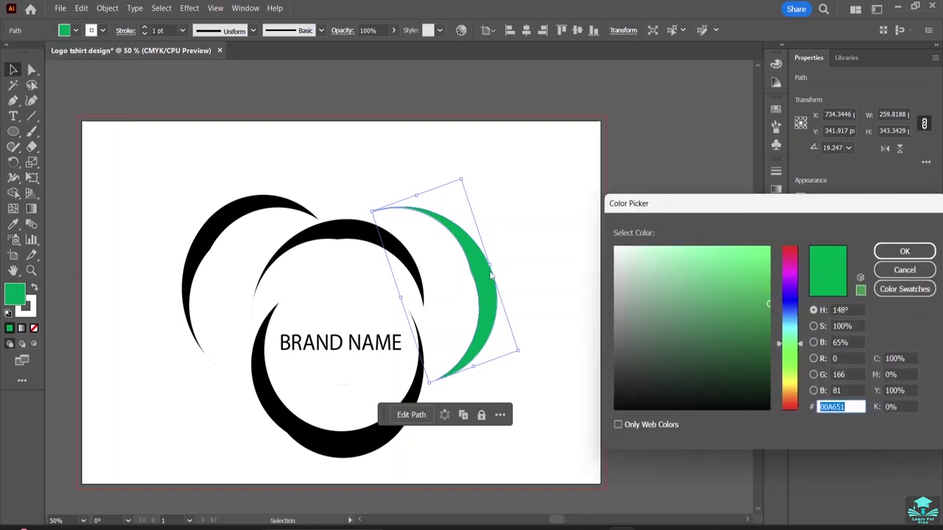
pyautogui.click(790, 389)
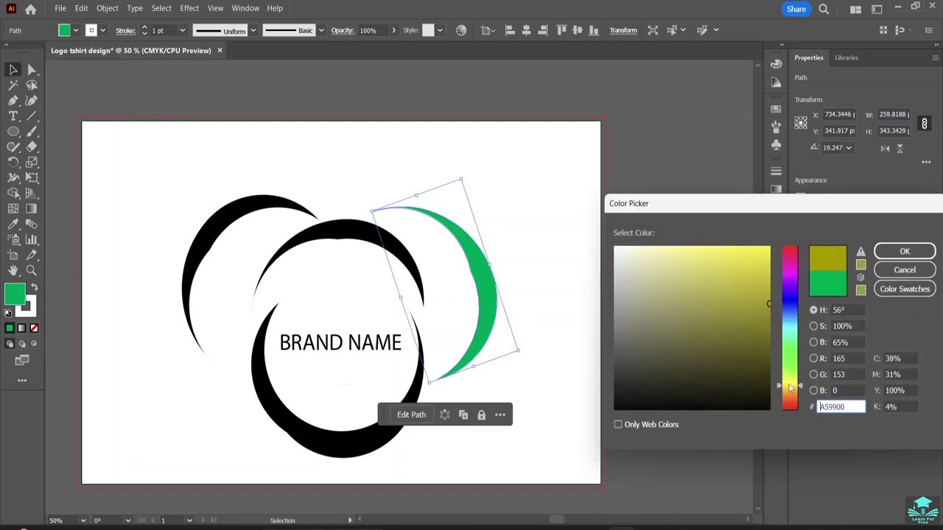
pyautogui.click(746, 273)
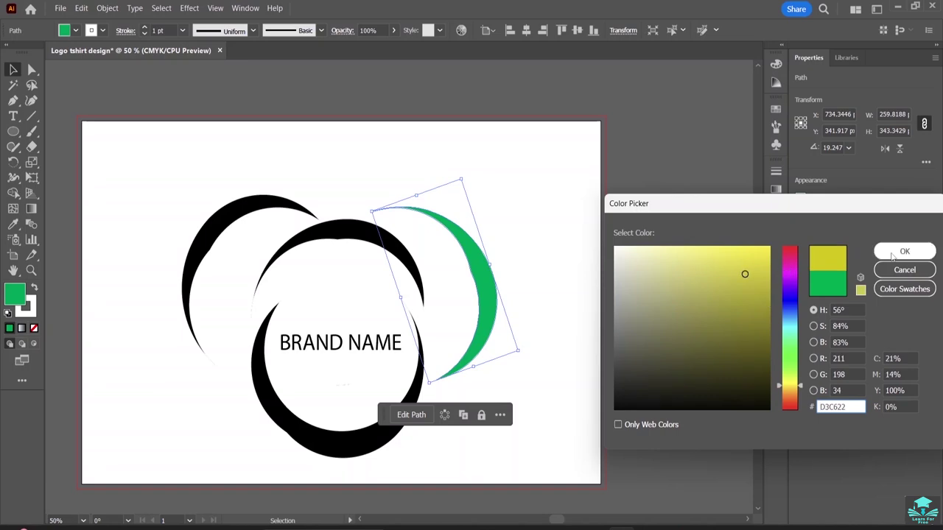
pyautogui.click(894, 251)
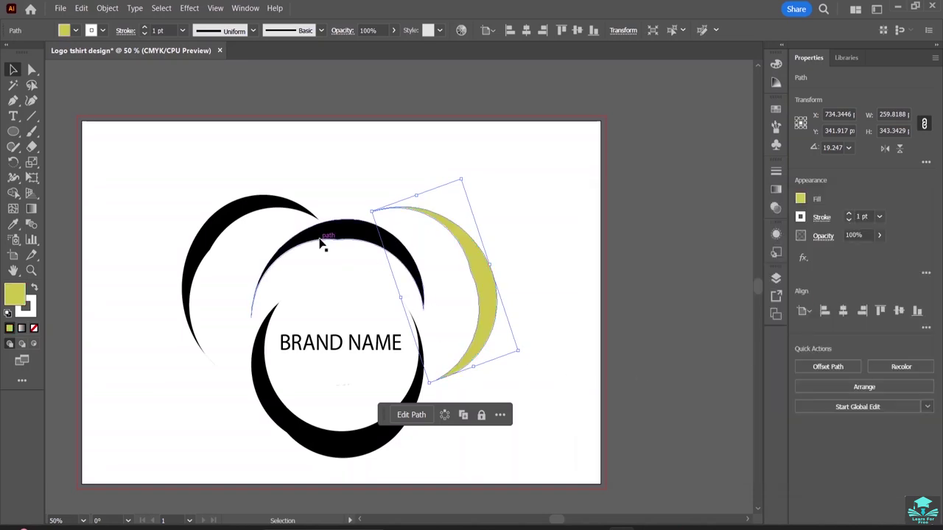
# Fill the top crescent with a brown swatch
pyautogui.click(324, 242)
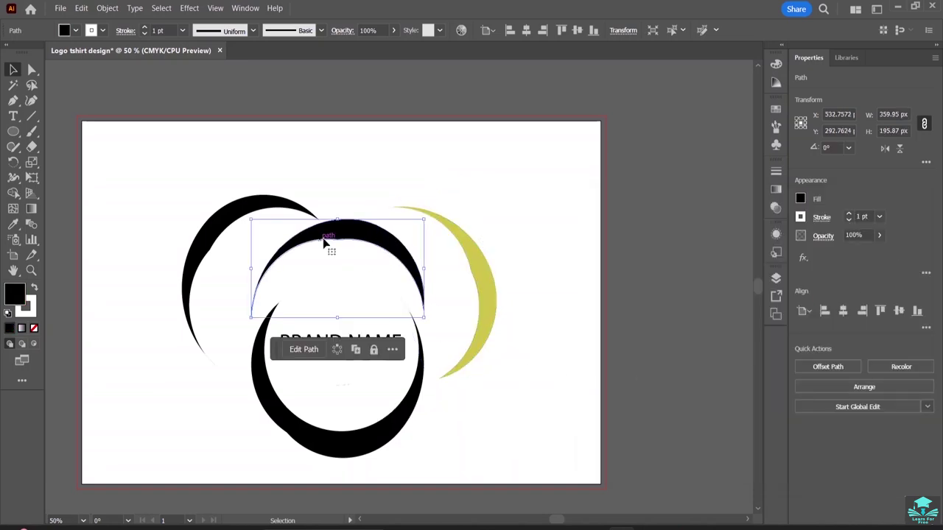
pyautogui.click(801, 198)
pyautogui.click(728, 263)
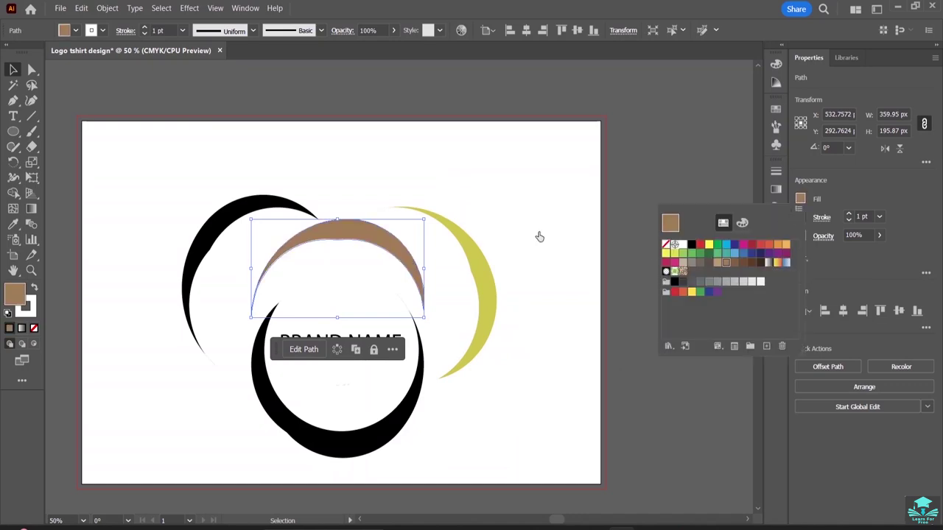
# Isolate the left crescent, fill it with a dark gray swatch, and exit isolation mode
pyautogui.click(219, 222)
pyautogui.doubleClick(219, 223)
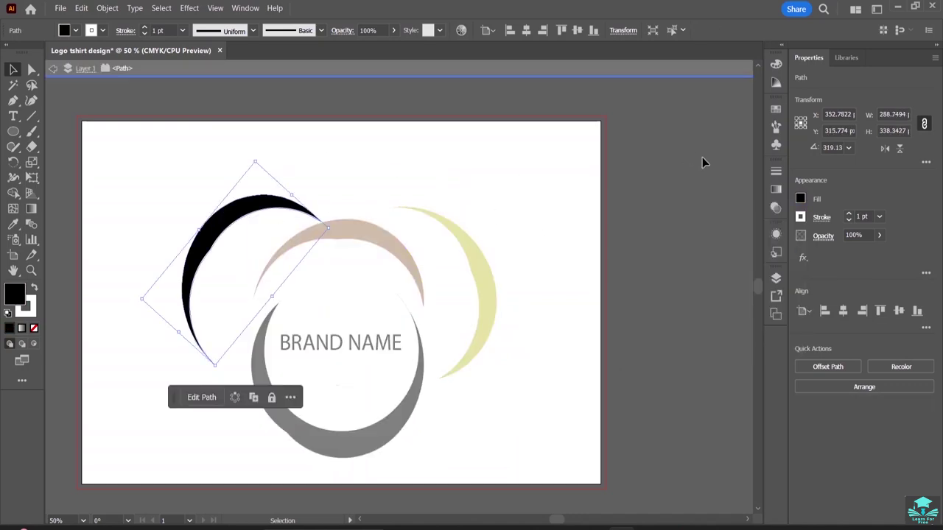
pyautogui.click(801, 199)
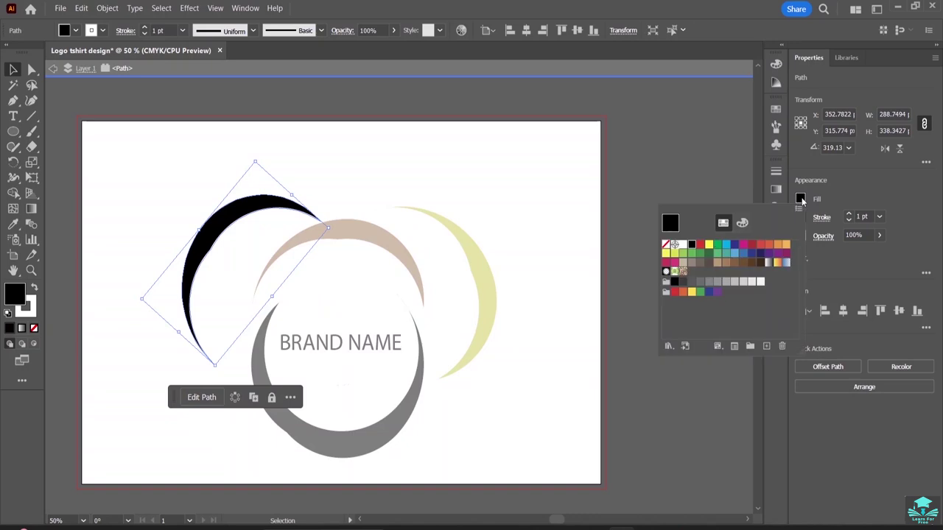
pyautogui.click(700, 282)
pyautogui.press('Escape')
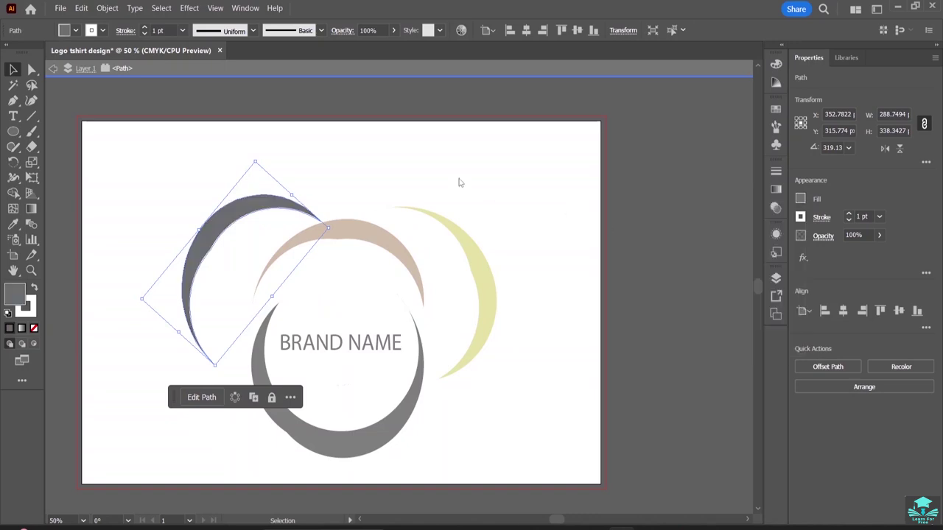
pyautogui.doubleClick(421, 169)
# Fill the bottom crescent with the green floral pattern swatch and deselect it
pyautogui.click(417, 399)
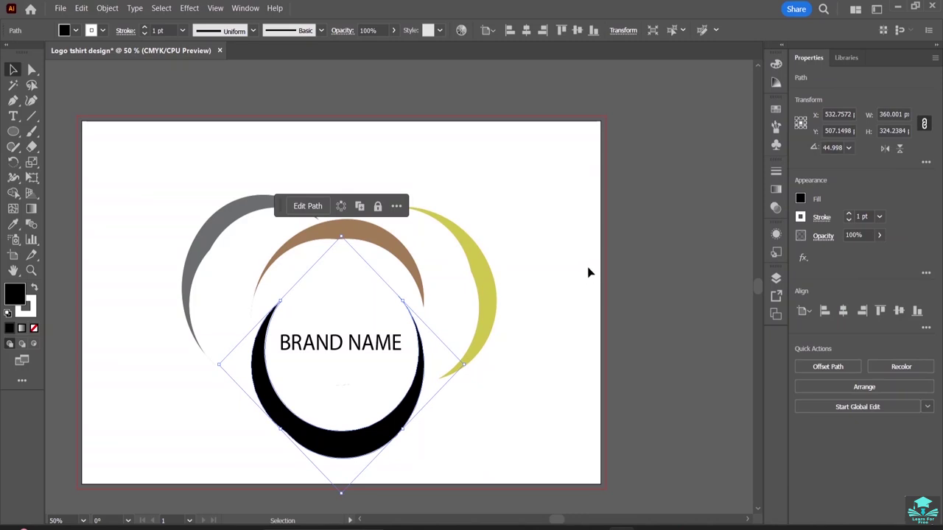
pyautogui.click(801, 199)
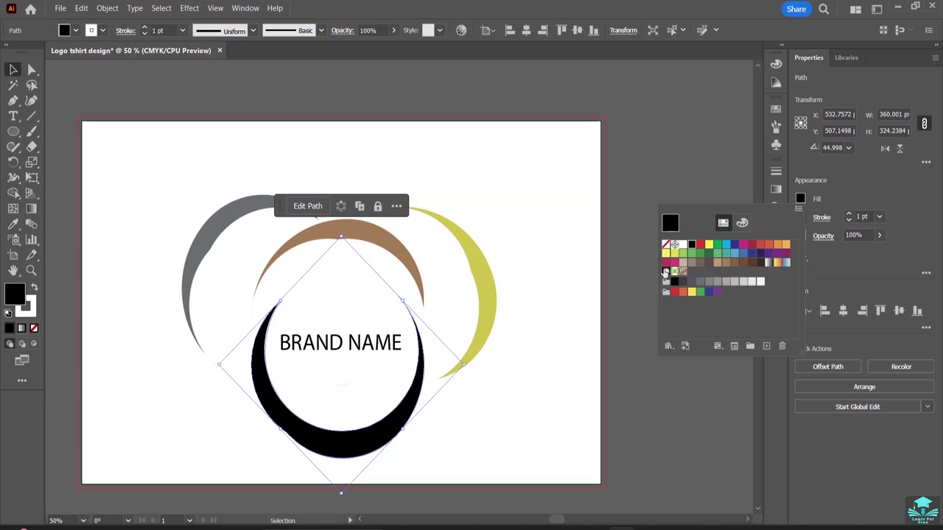
pyautogui.click(675, 272)
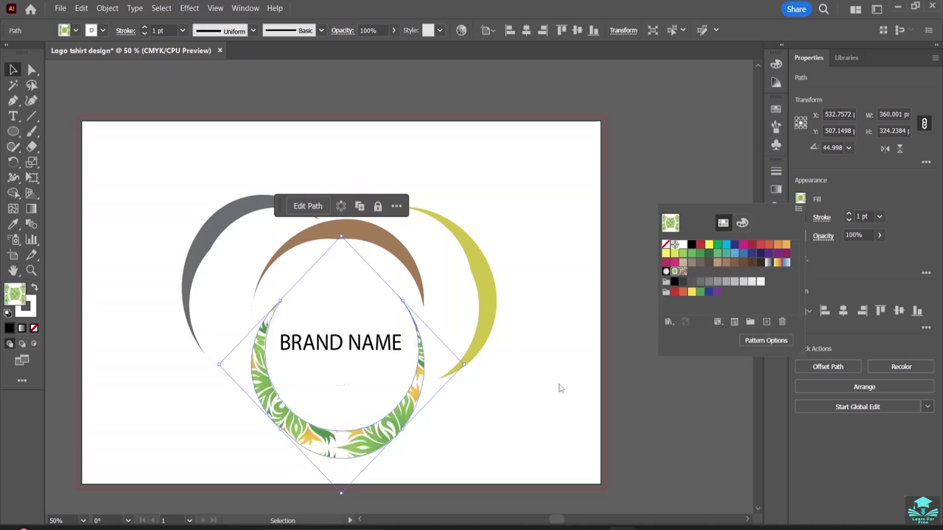
pyautogui.click(535, 403)
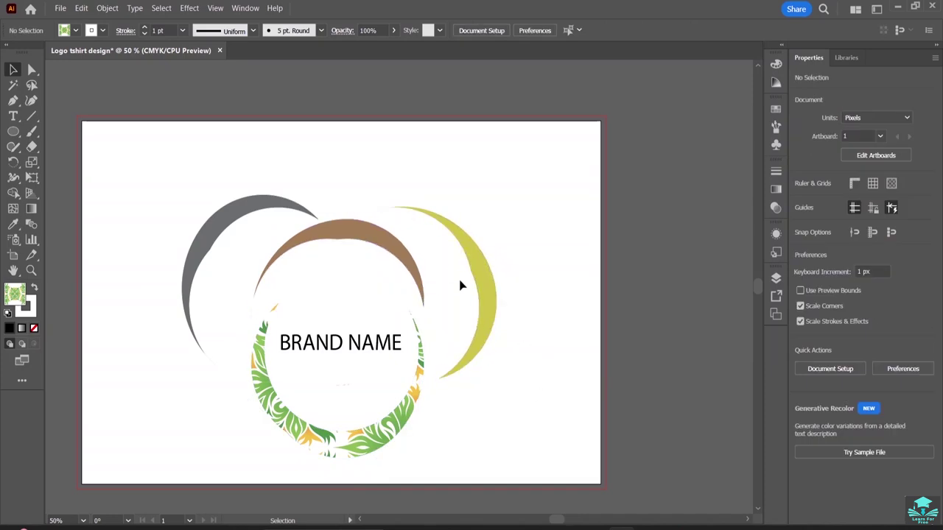
# Group all crescents with the BRAND NAME text and scale the group down to about 129 × 103 px
pyautogui.moveTo(146, 168); pyautogui.dragTo(512, 472)
pyautogui.click(335, 490)
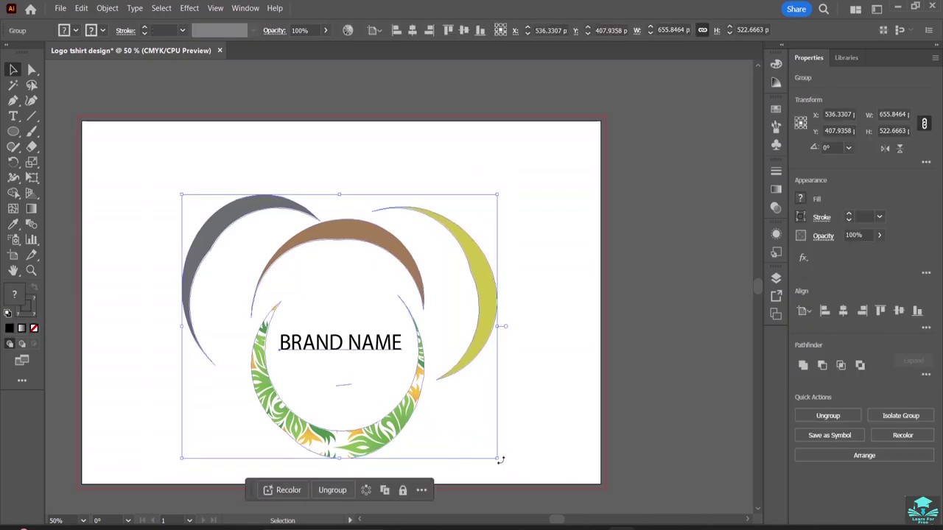
pyautogui.moveTo(499, 458); pyautogui.dragTo(268, 247)
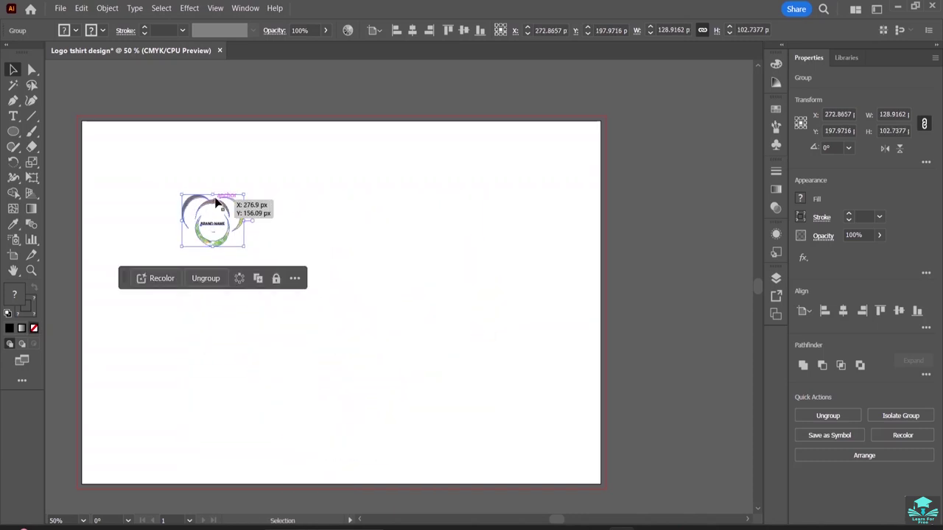
# Move the small logo group to the upper-left corner of the artboard and deselect it
pyautogui.moveTo(216, 211); pyautogui.dragTo(179, 193)
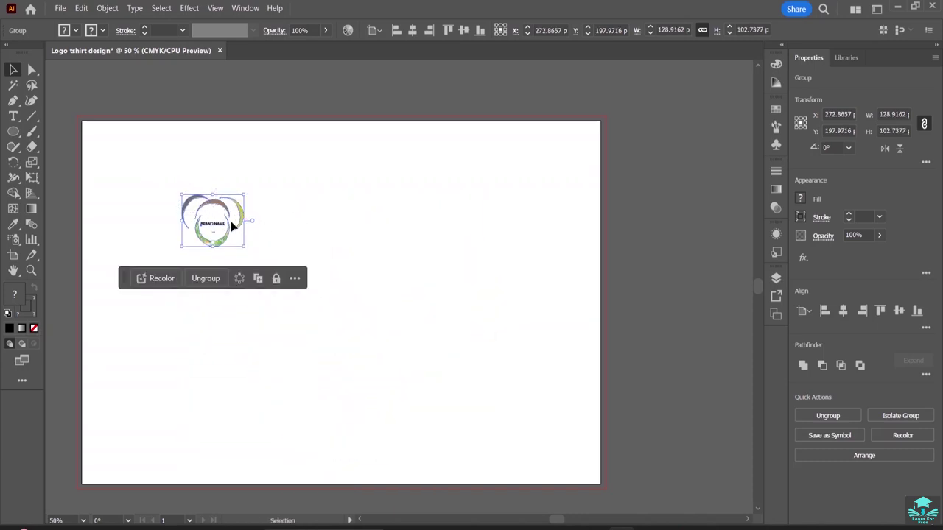
pyautogui.click(330, 163)
pyautogui.moveTo(198, 233); pyautogui.dragTo(140, 195)
pyautogui.click(343, 162)
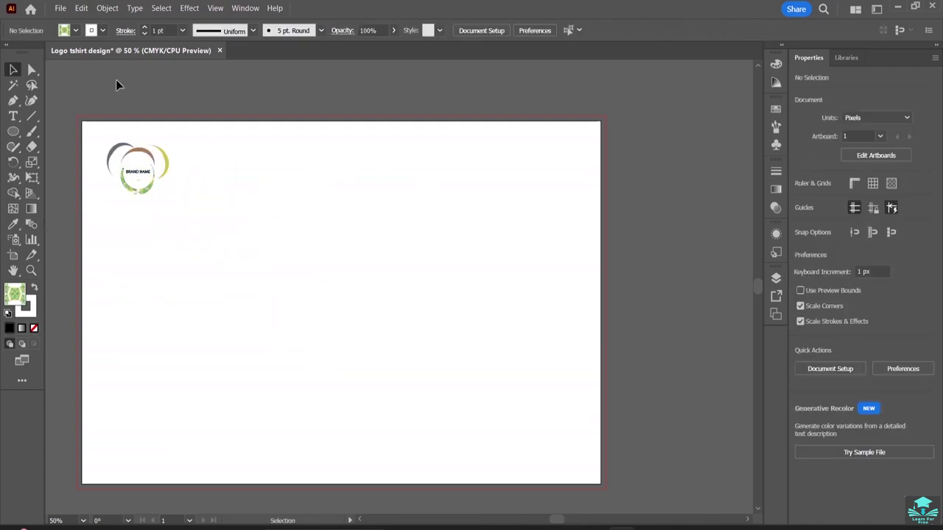
# Place the Isolated_black_t-shirt_front image from the isolated-black-t-shirt-front folder near the artboard's centre, about 570 × 380 px
pyautogui.click(65, 9)
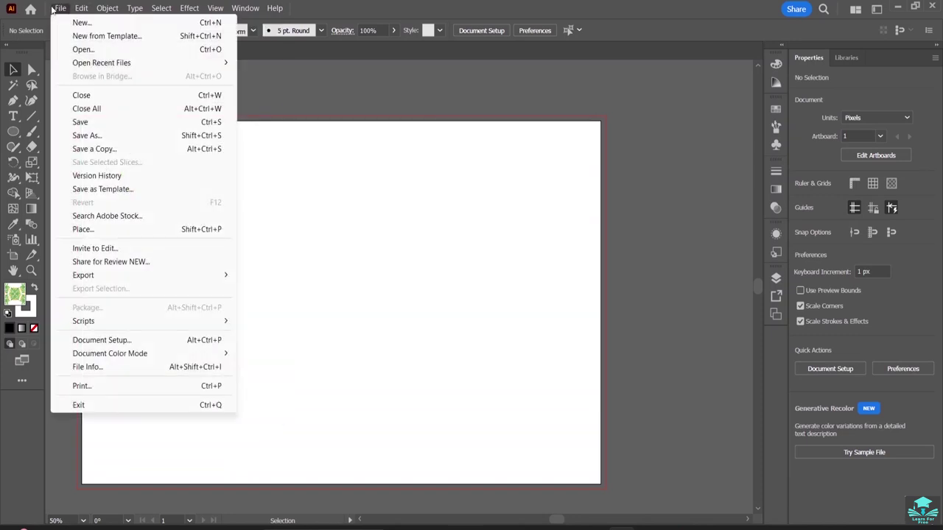
pyautogui.click(89, 230)
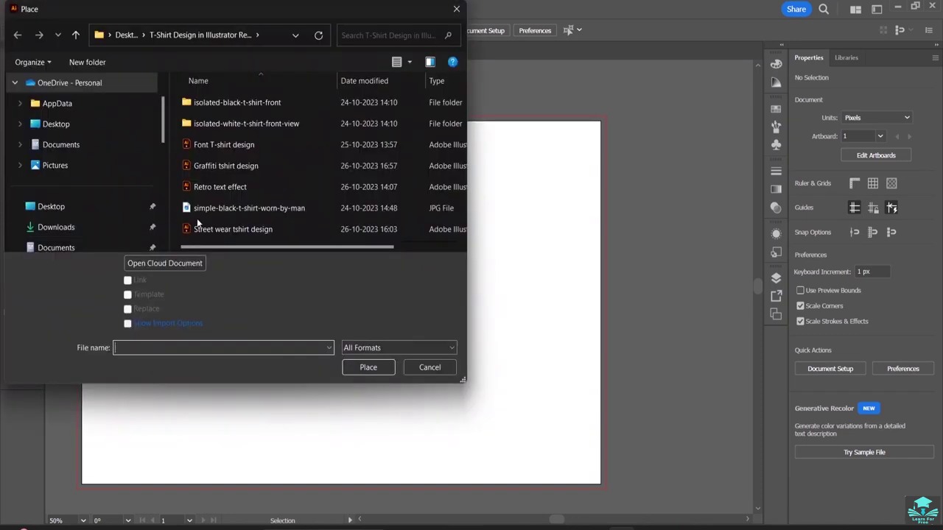
pyautogui.doubleClick(262, 105)
pyautogui.click(224, 157)
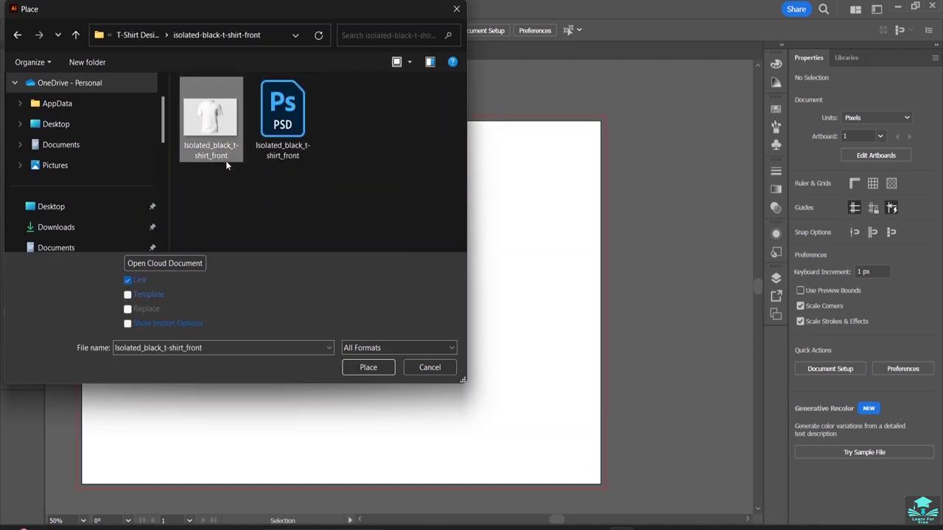
pyautogui.click(367, 368)
pyautogui.moveTo(227, 201); pyautogui.dragTo(500, 515)
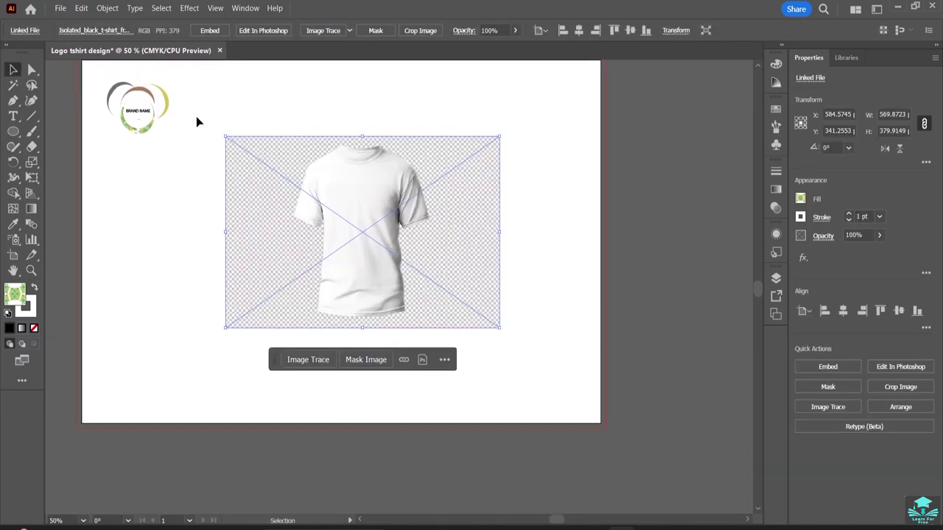
# Try to move the logo group from the artboard's upper-left corner onto the T-shirt's chest, and undo the move
pyautogui.click(152, 121)
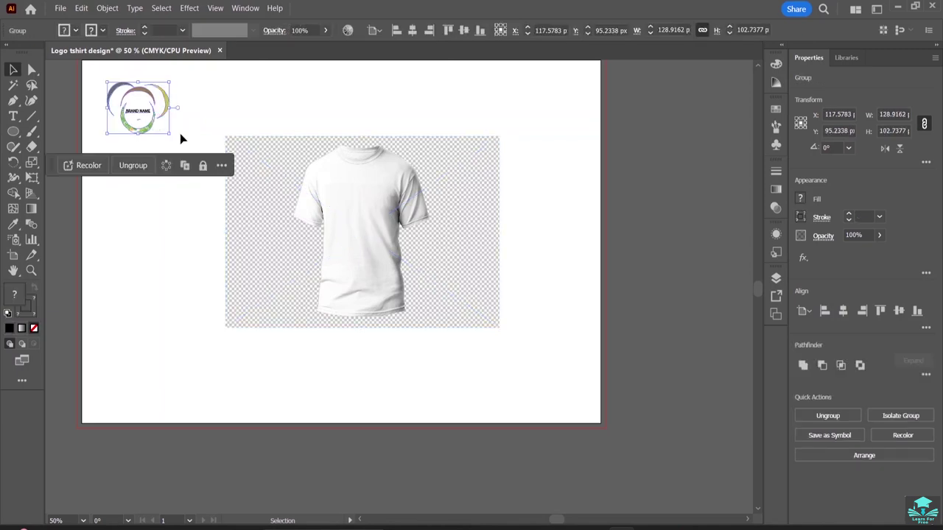
pyautogui.moveTo(142, 108); pyautogui.dragTo(375, 221)
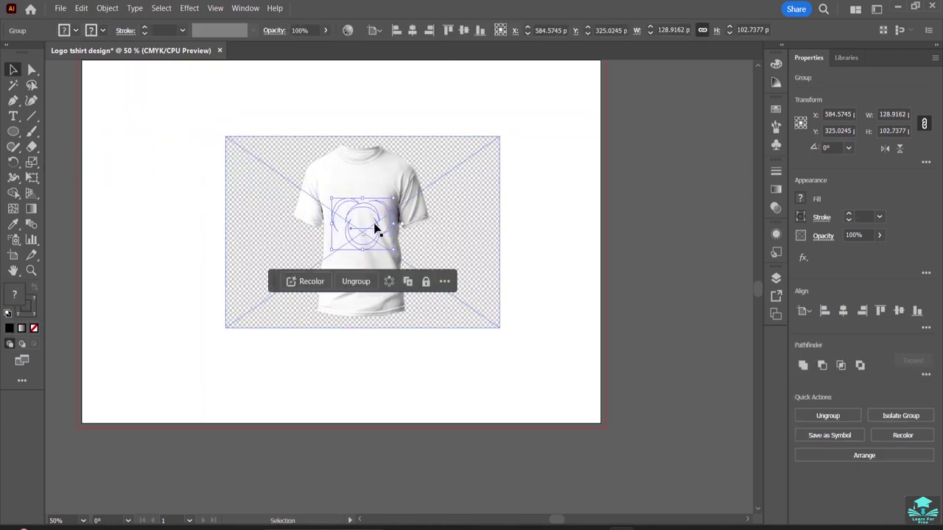
pyautogui.click(374, 229)
pyautogui.press('a')
pyautogui.hotkey('ctrl', 'z')
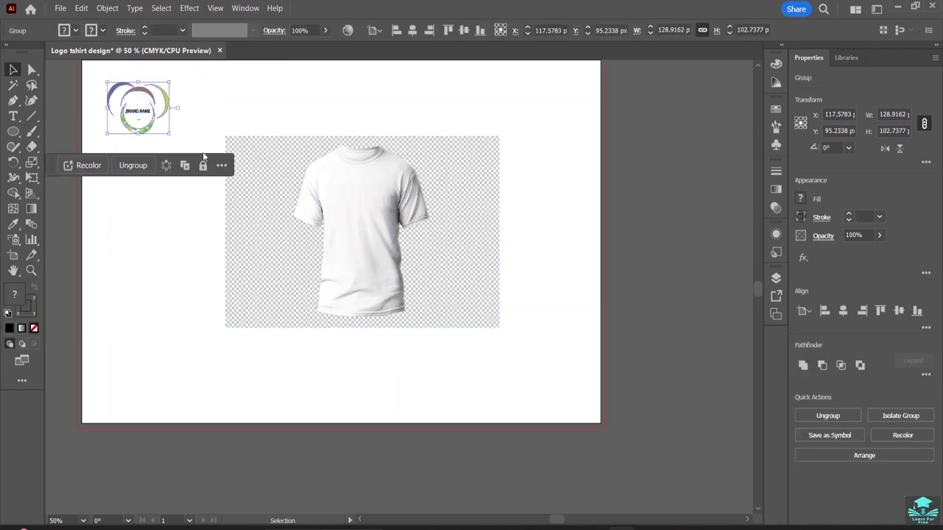
# Bring the logo group to the front of the stacking order and move it onto the middle of the T-shirt's chest
pyautogui.rightClick(147, 129)
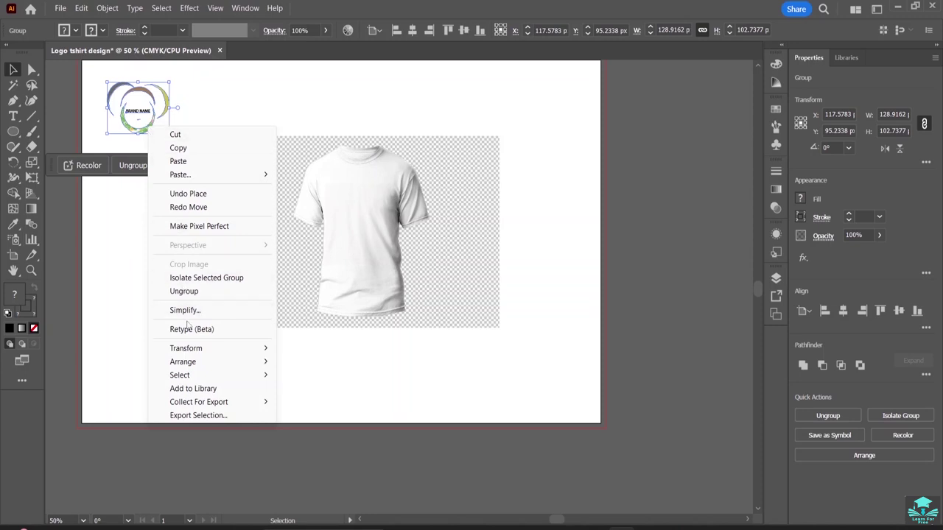
pyautogui.moveTo(195, 362)
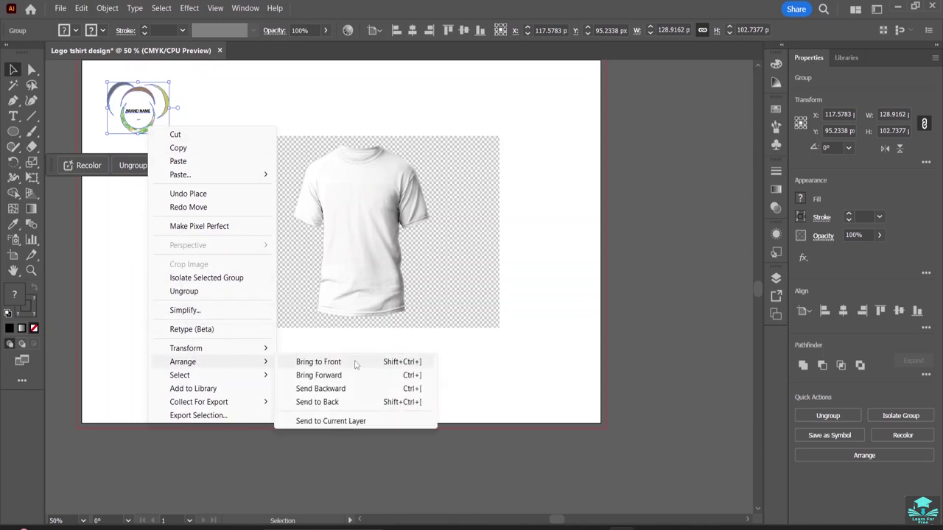
pyautogui.click(354, 365)
pyautogui.moveTo(167, 128); pyautogui.dragTo(390, 229)
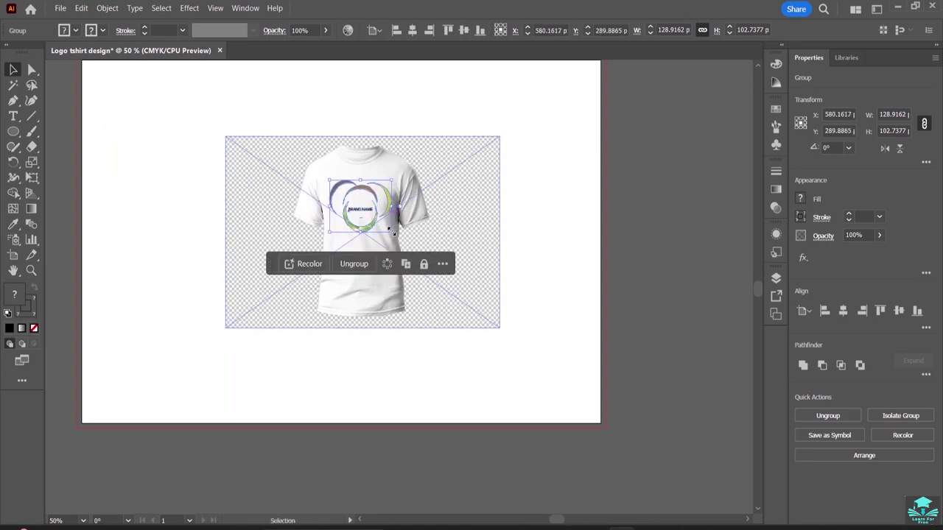
pyautogui.press('a')
pyautogui.scroll(6, 392, 238)
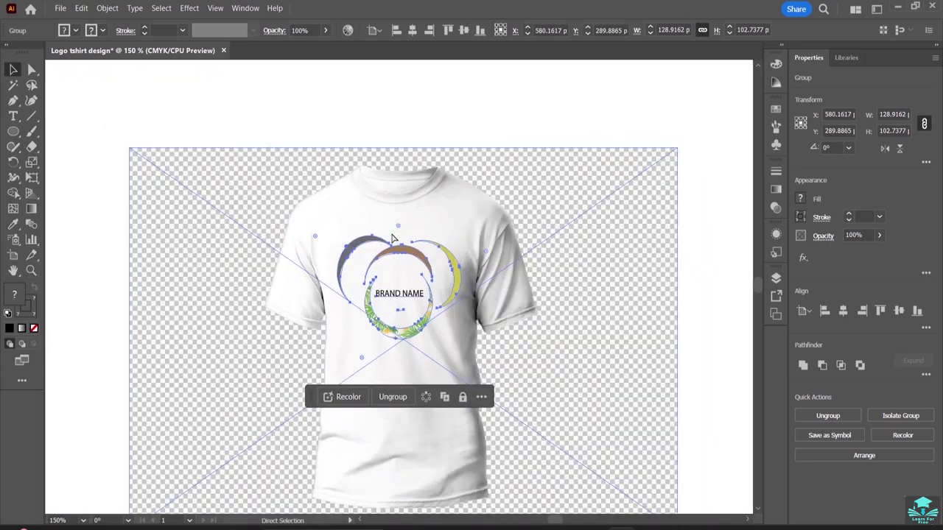
pyautogui.press('v')
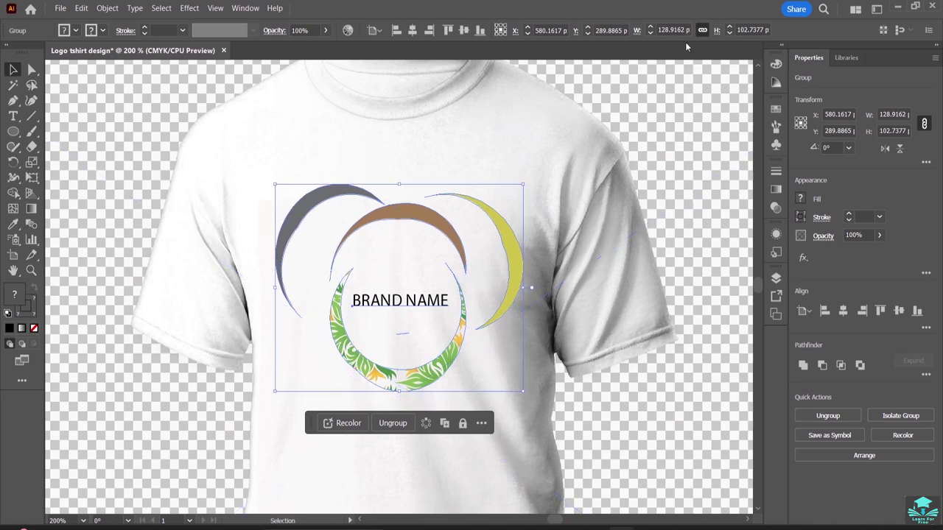
pyautogui.click(684, 128)
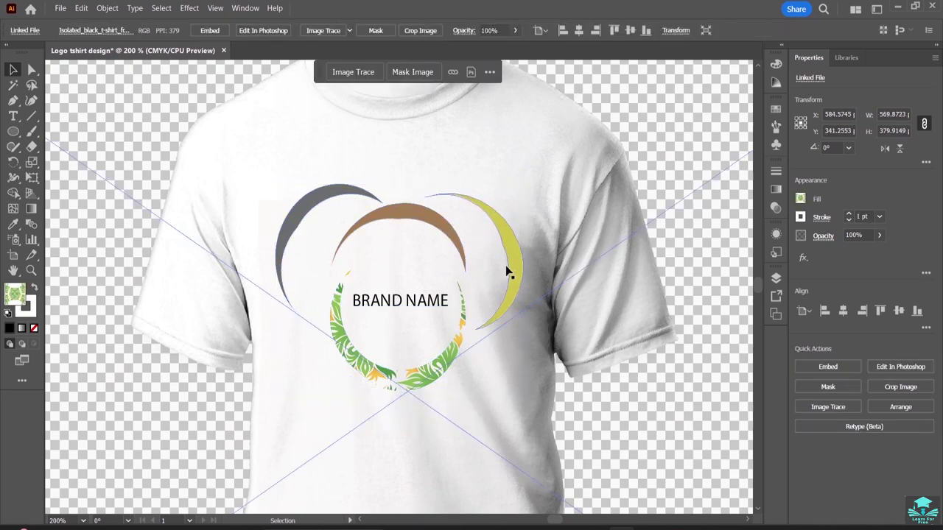
# Shift the logo group slightly lower on the shirt and scale it down proportionally to about 32 × 26 px
pyautogui.moveTo(451, 246); pyautogui.dragTo(459, 267)
pyautogui.click(571, 154)
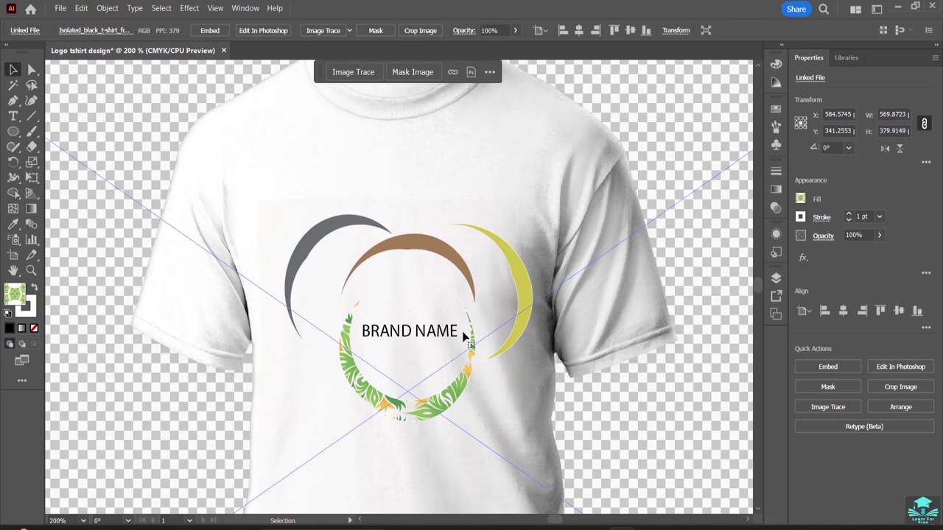
pyautogui.click(473, 355)
pyautogui.moveTo(535, 421); pyautogui.dragTo(347, 266)
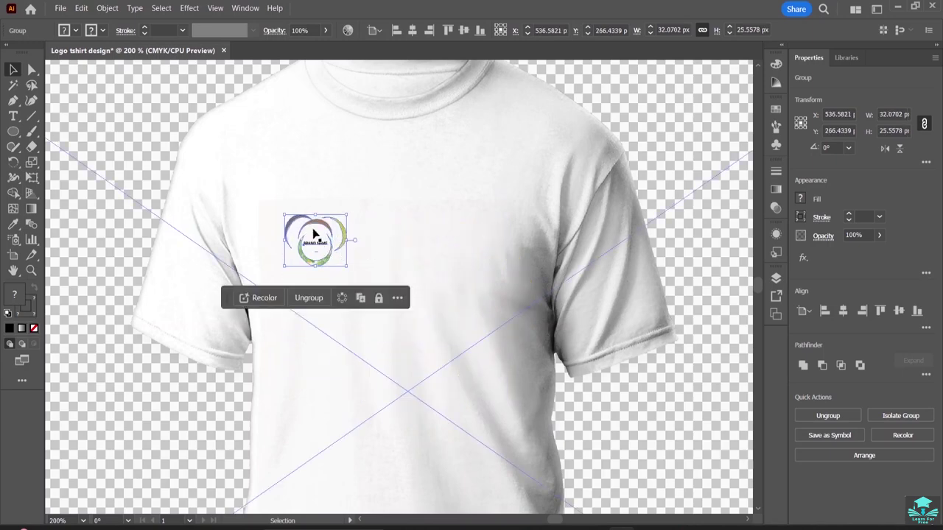
# Move the small logo group to the right side of the shirt's upper chest, deselect it and inspect its placement up close
pyautogui.moveTo(312, 229); pyautogui.dragTo(495, 185)
pyautogui.click(449, 340)
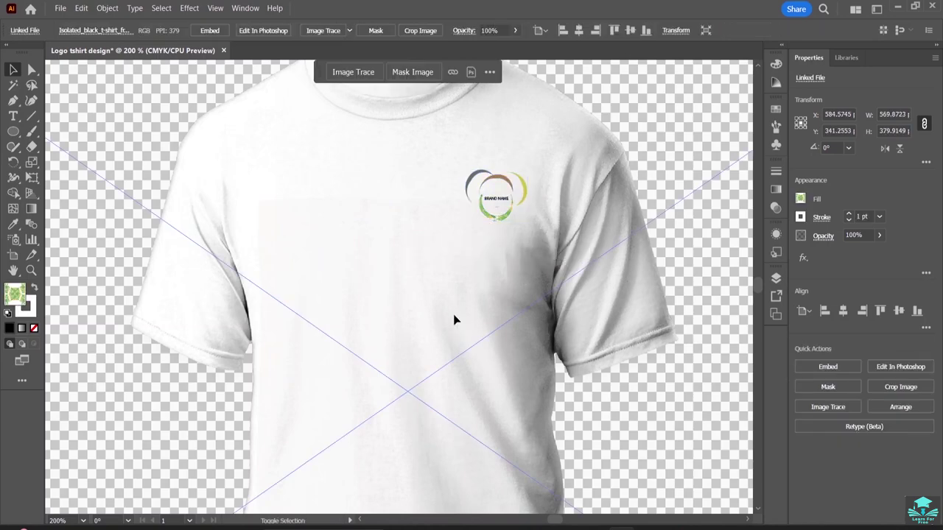
pyautogui.press('a')
pyautogui.hotkey('ctrl', '=')
pyautogui.hotkey('ctrl', '=')
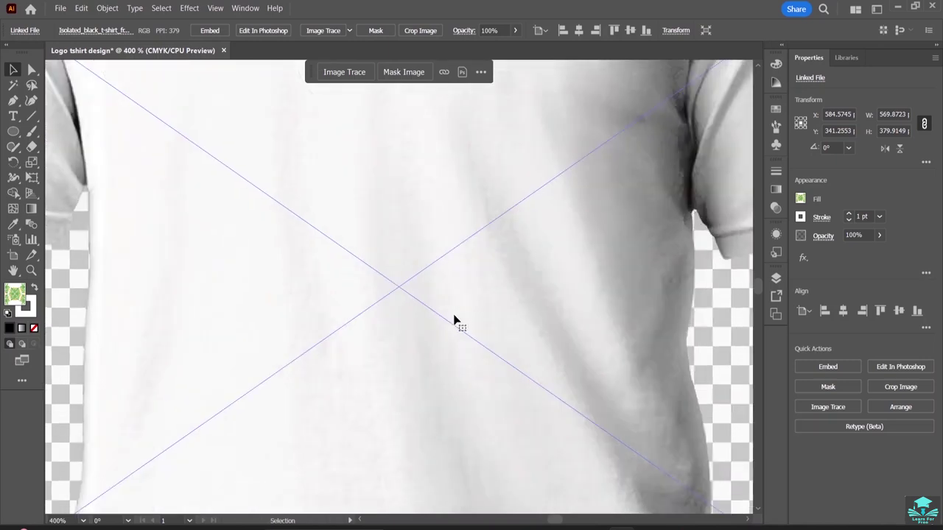
pyautogui.scroll(3, 527, 270)
pyautogui.scroll(7, 526, 270)
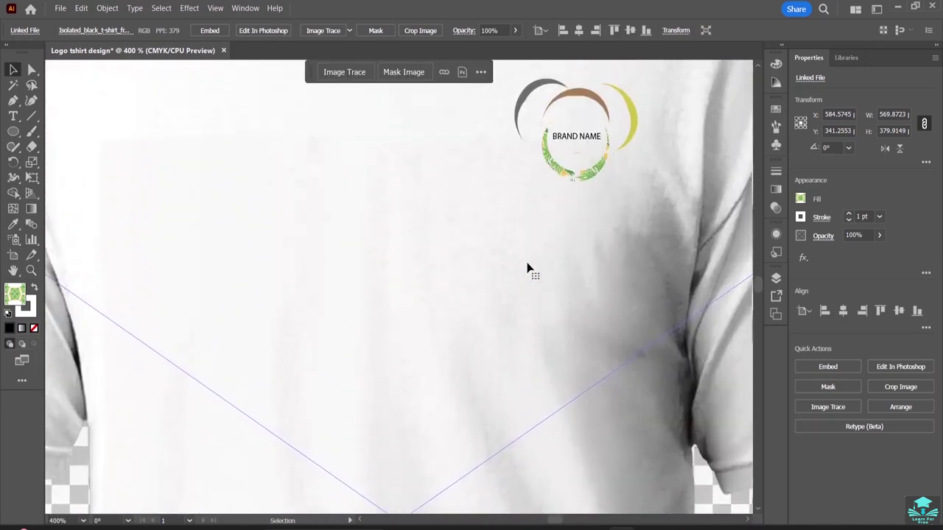
pyautogui.scroll(1, 527, 270)
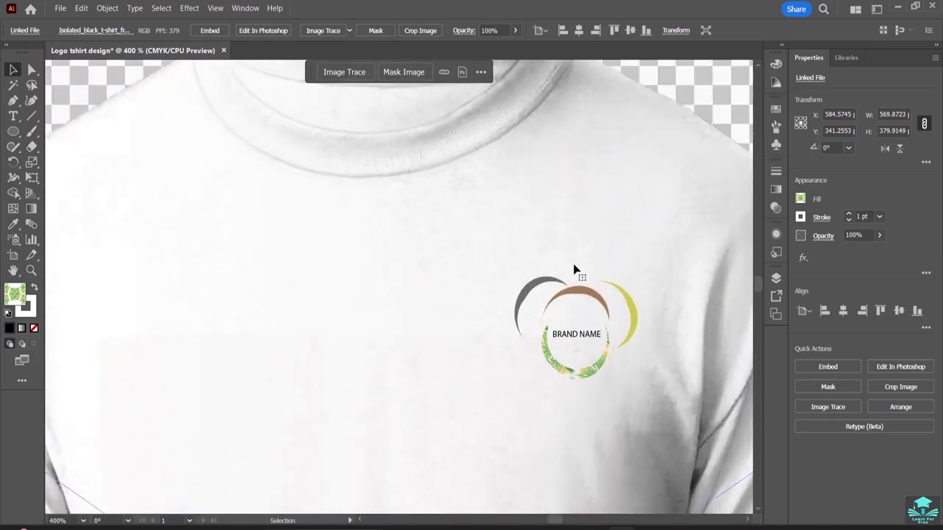